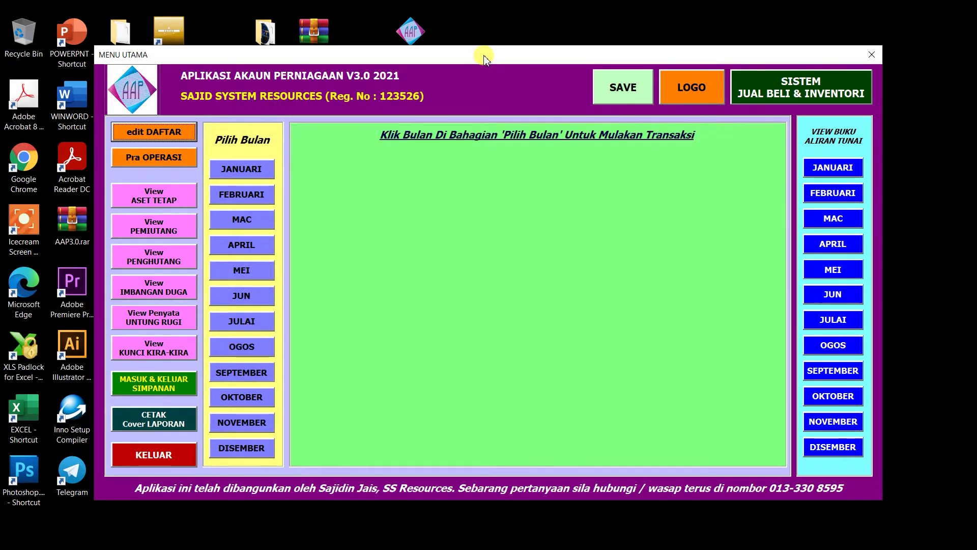
Step: Review the company registration details and the registered bank, then return to the main menu
left_click_drag(483, 59, 486, 65)
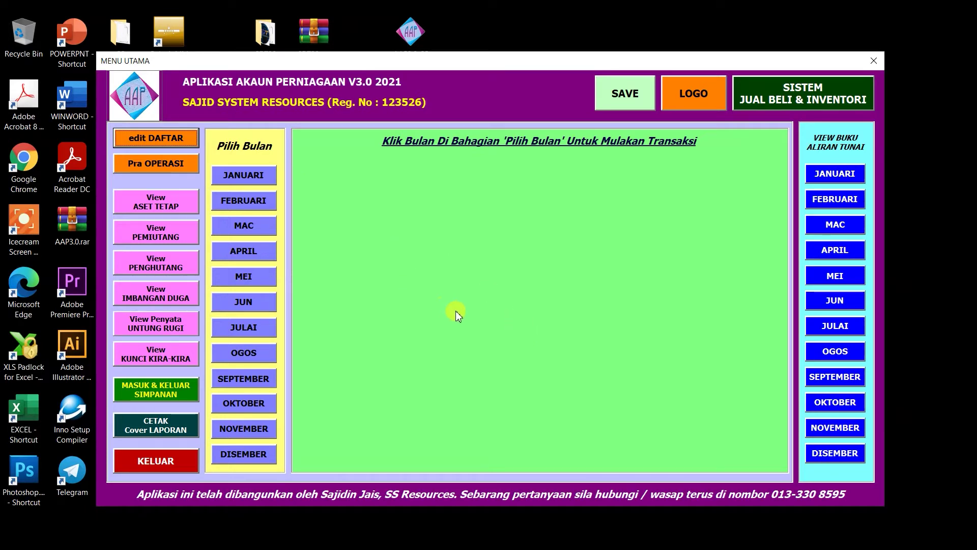
left_click(164, 141)
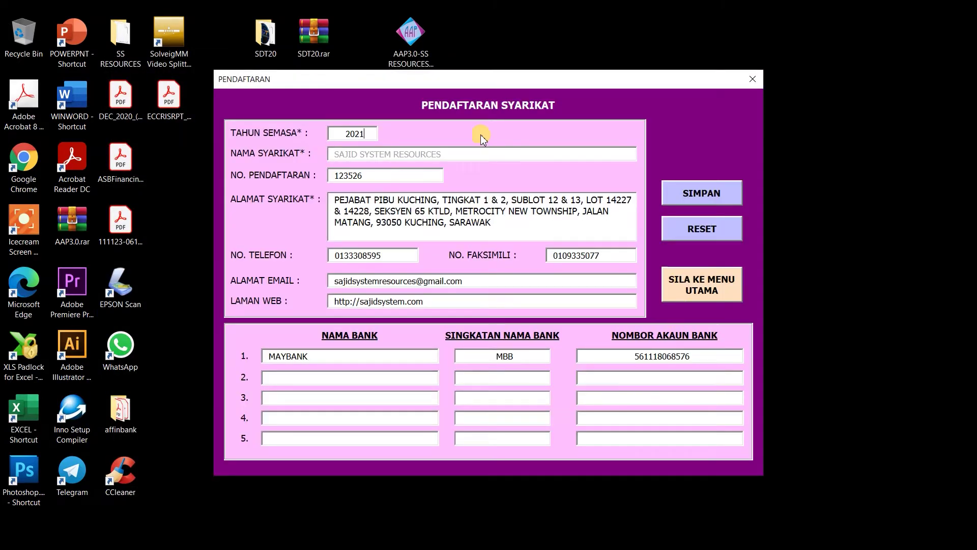
left_click(704, 298)
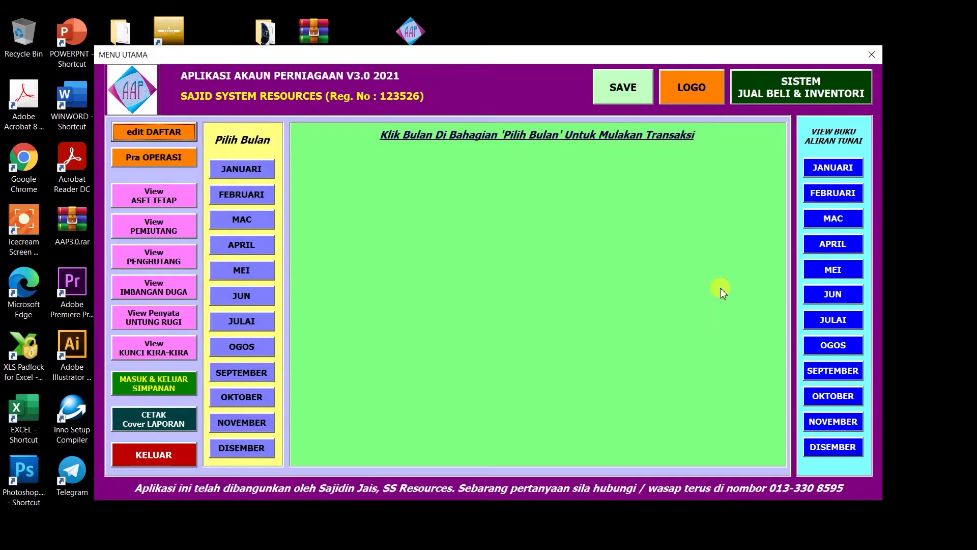
Step: Review the opening cash capital and Maybank balance in the pre-operation records, then return to the main menu
left_click(155, 161)
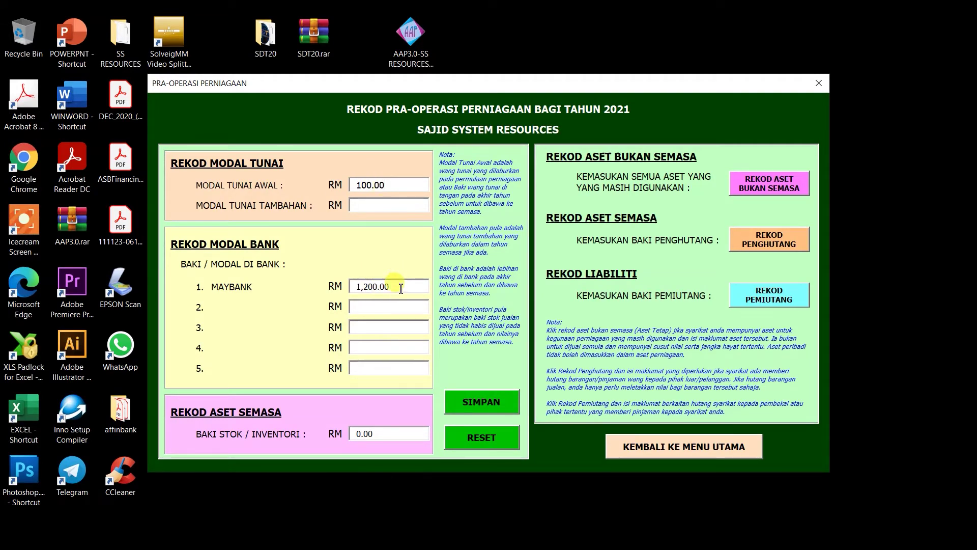
left_click(399, 186)
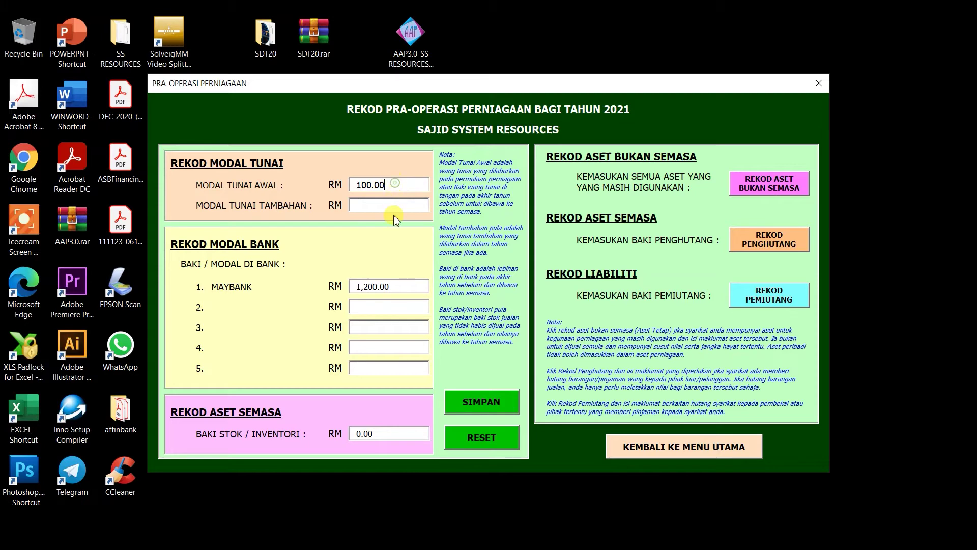
left_click(407, 286)
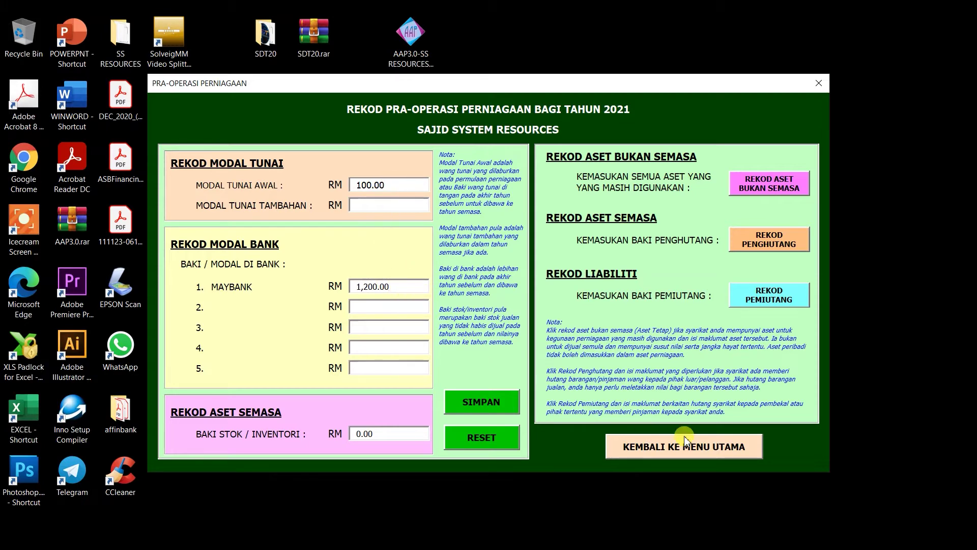
left_click(670, 451)
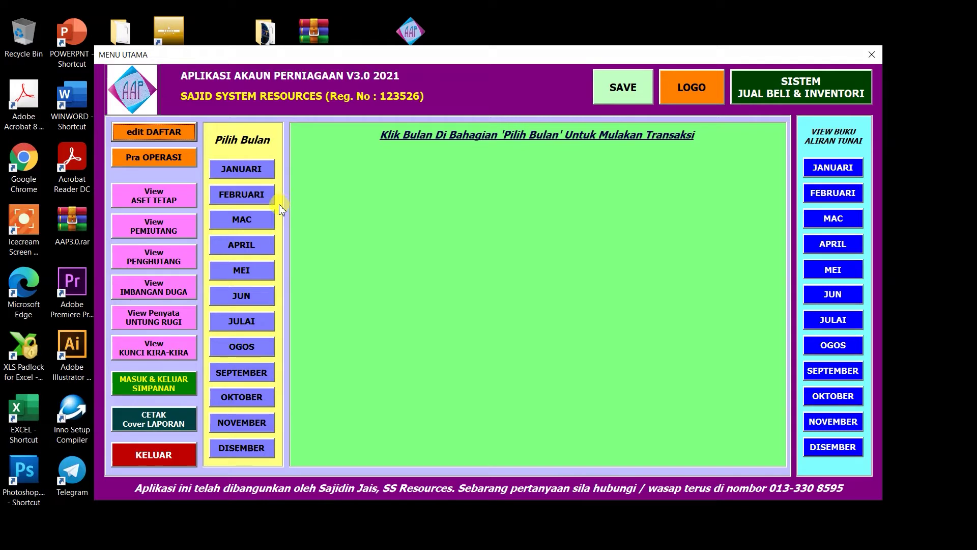
Step: Start a January money-out (Wang Keluar) record with day 10 and receipt number 1023
left_click(222, 172)
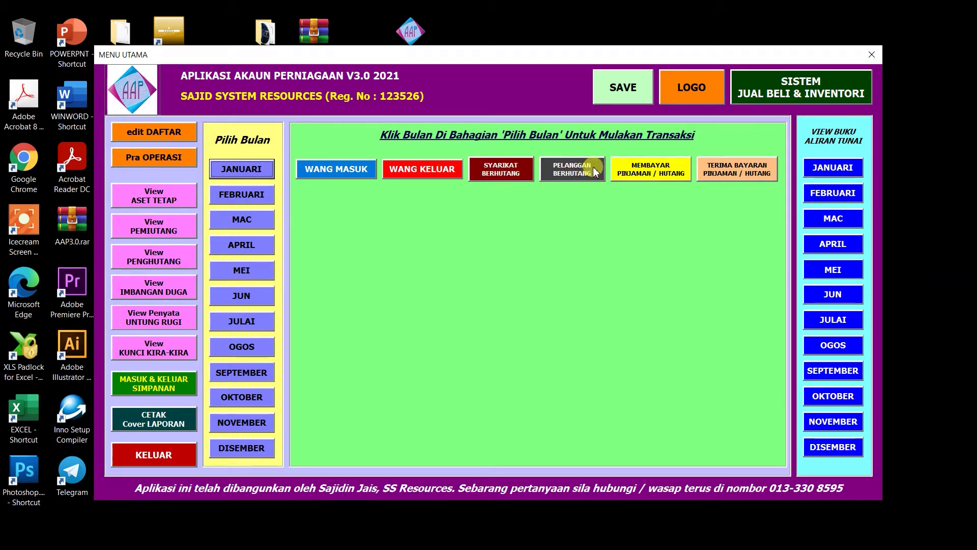
left_click(419, 172)
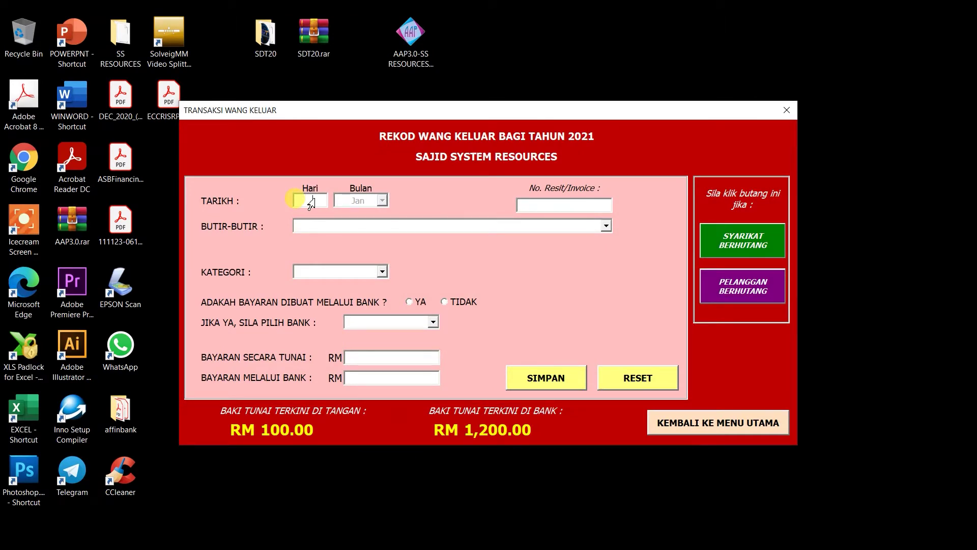
type("10")
type("023")
key("Tab")
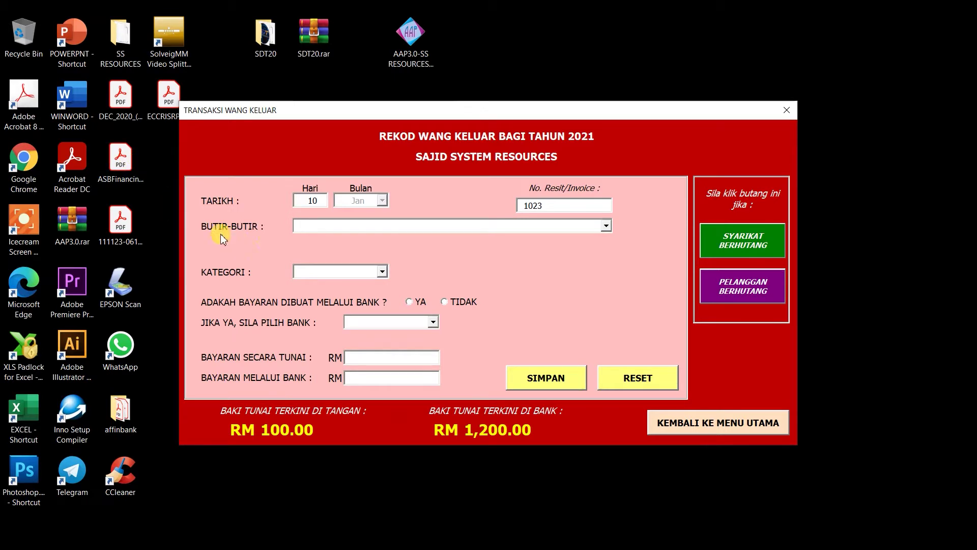
Step: Set the transaction item to Lain Lain Perbelanjaan and specify it as "Tepung Gandum 10kg"
left_click(605, 226)
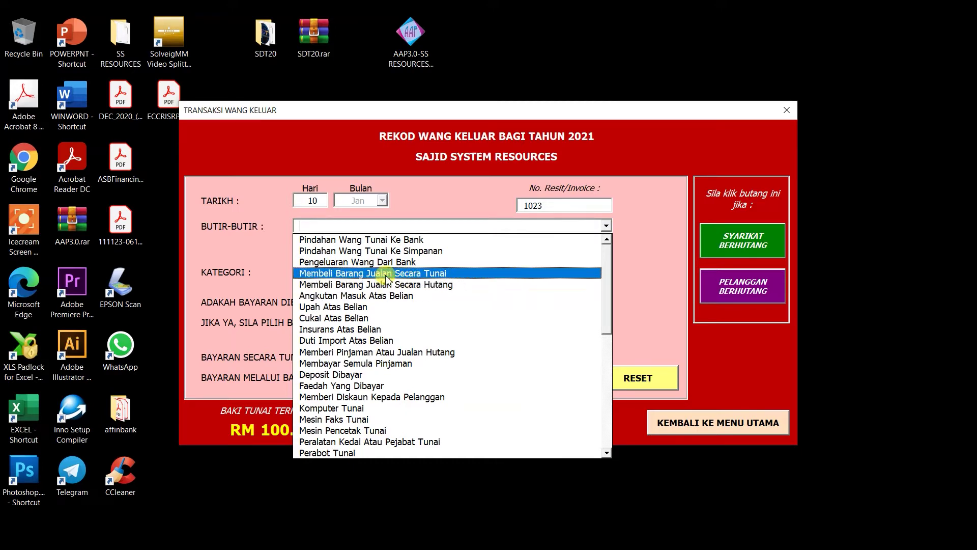
left_click(425, 275)
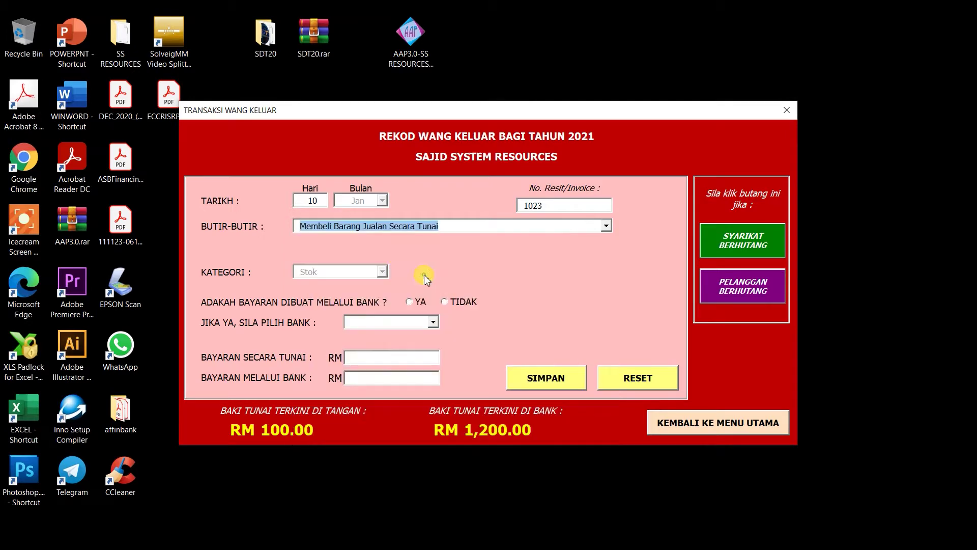
left_click(605, 226)
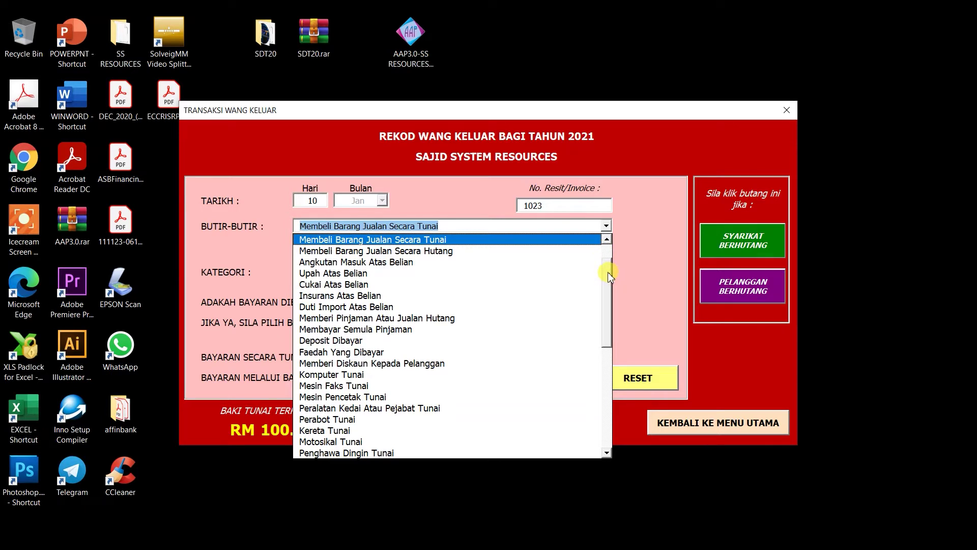
left_click_drag(607, 272, 611, 390)
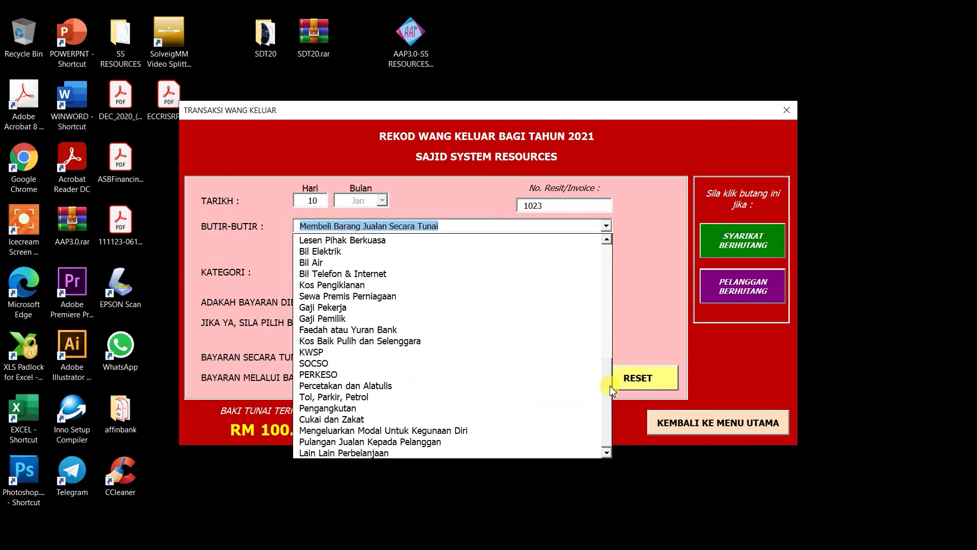
left_click(377, 452)
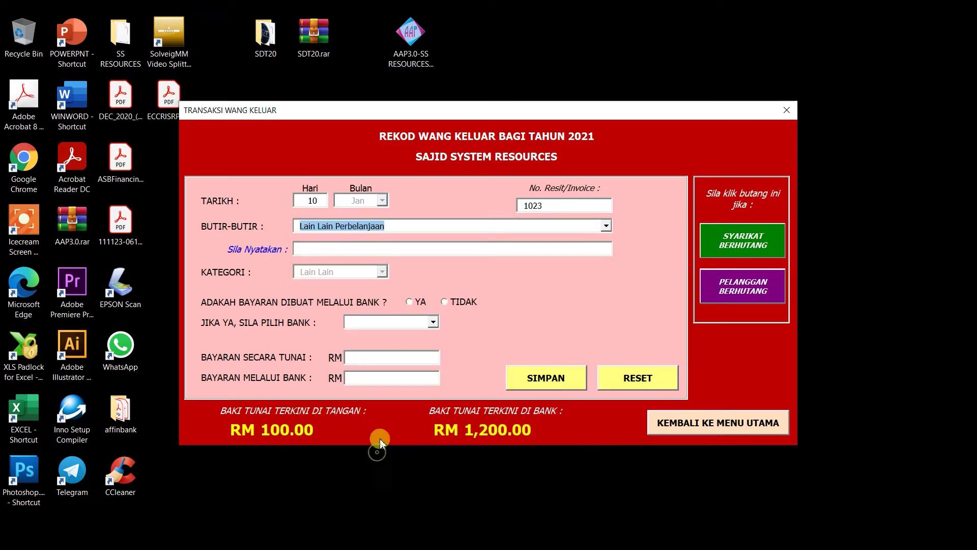
left_click(326, 249)
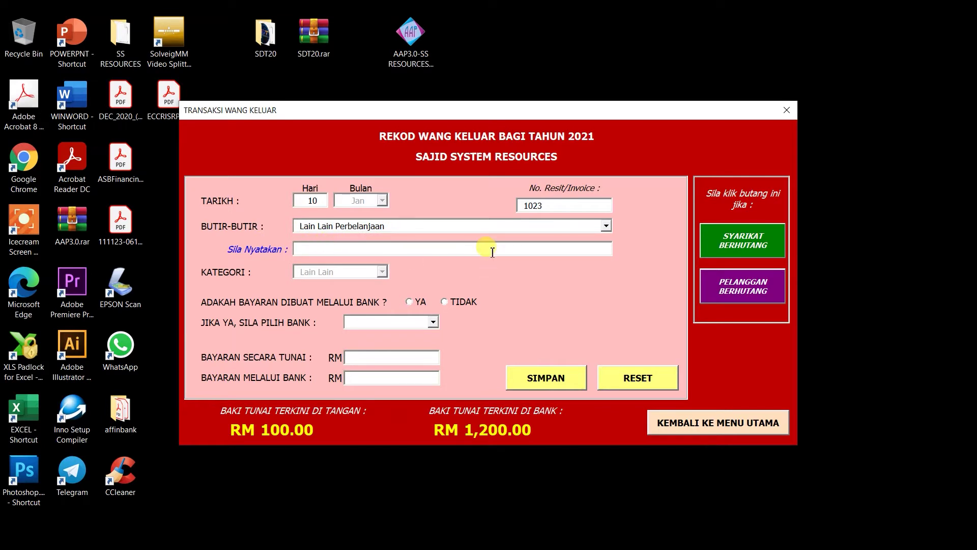
type("Tepung Gandum")
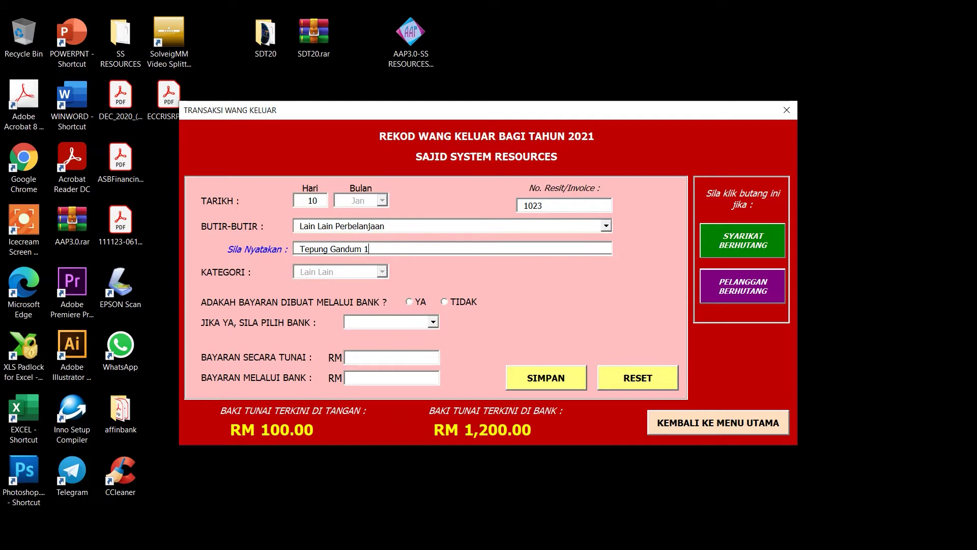
type("10kg")
Step: Mark the flour purchase as paid through bank MBB with an amount of RM 30 and save the record
left_click(412, 304)
left_click(434, 323)
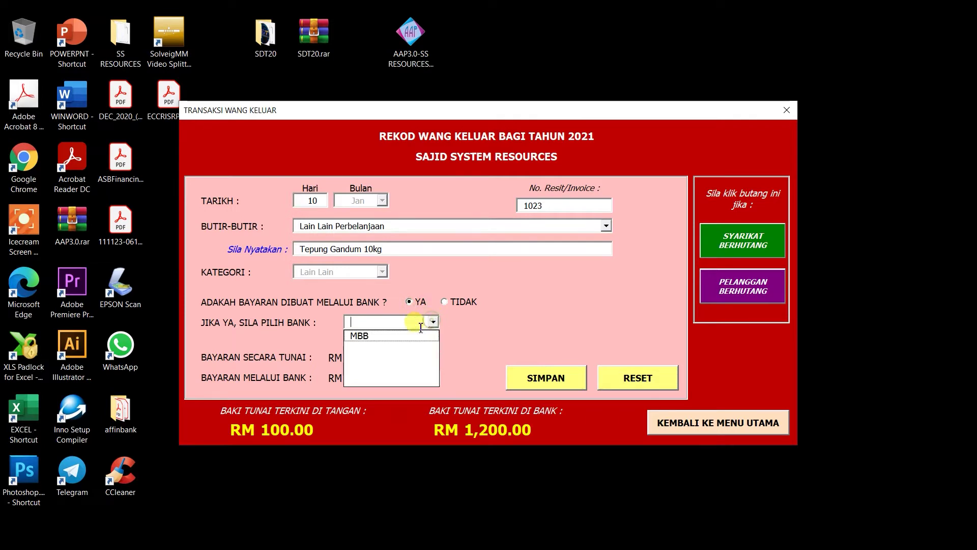
left_click(388, 332)
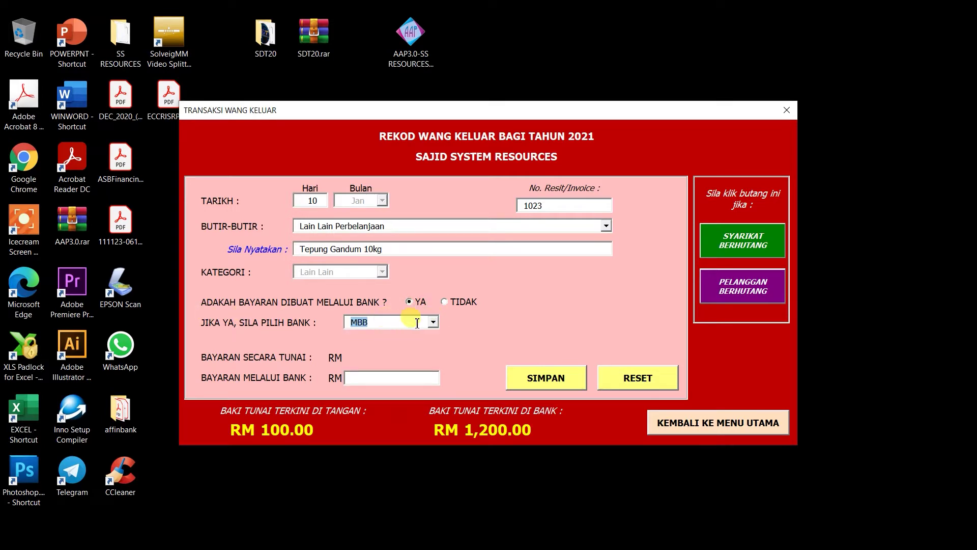
left_click(364, 377)
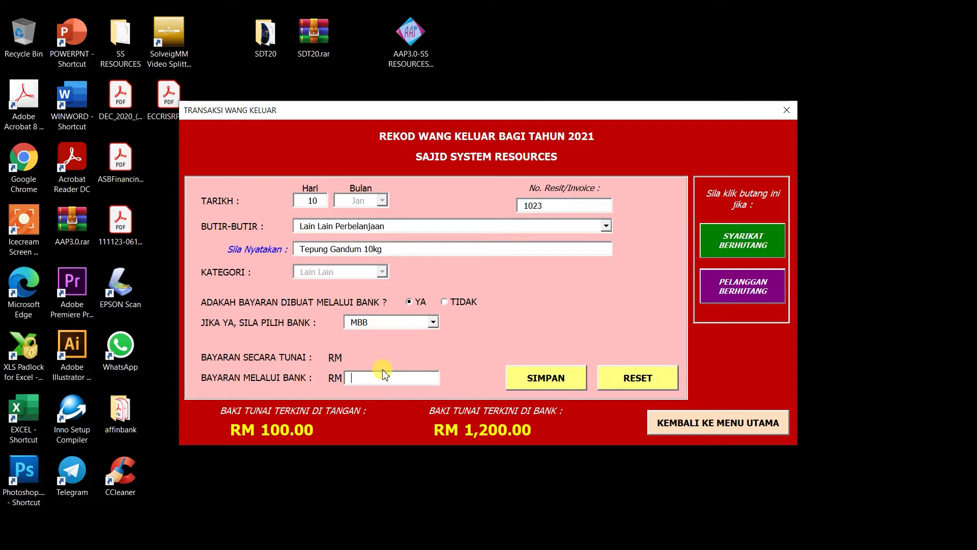
type("20")
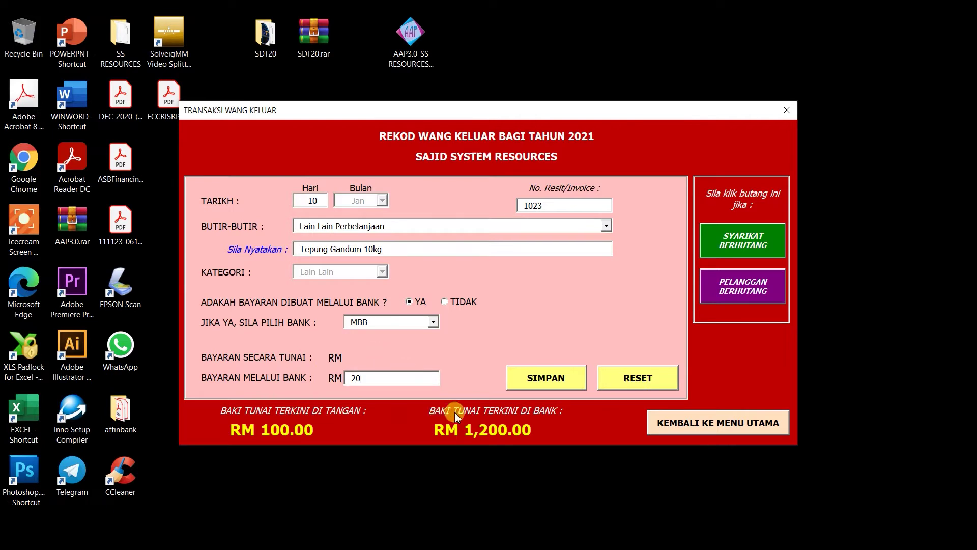
key("BackSpace")
key("BackSpace")
type("30")
left_click(549, 379)
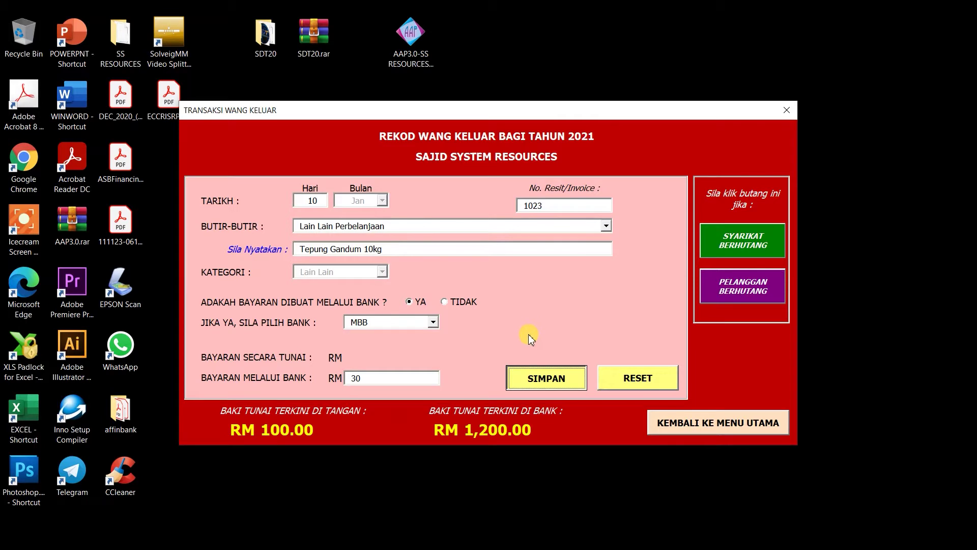
left_click(575, 331)
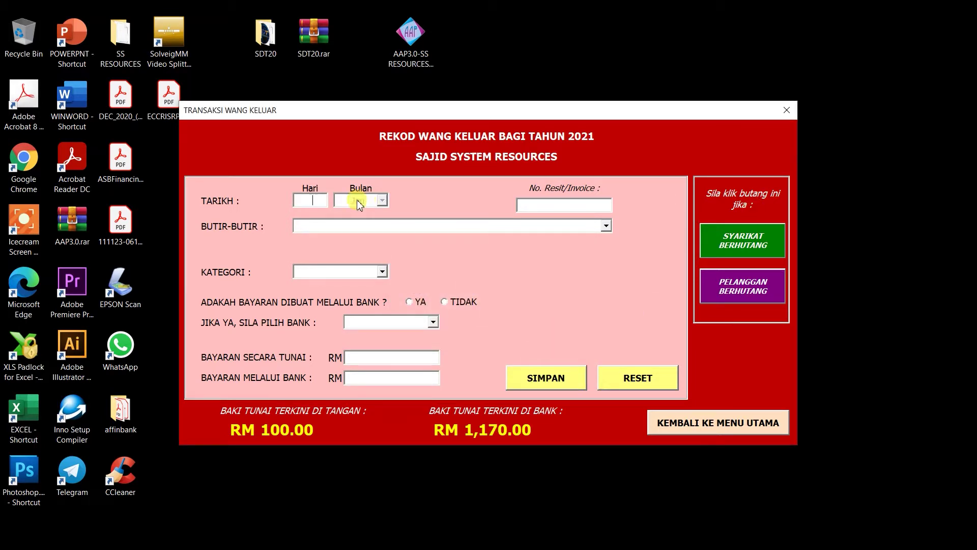
Step: Begin a second money-out record with day 10 and receipt number 20132
left_click(326, 195)
type("10")
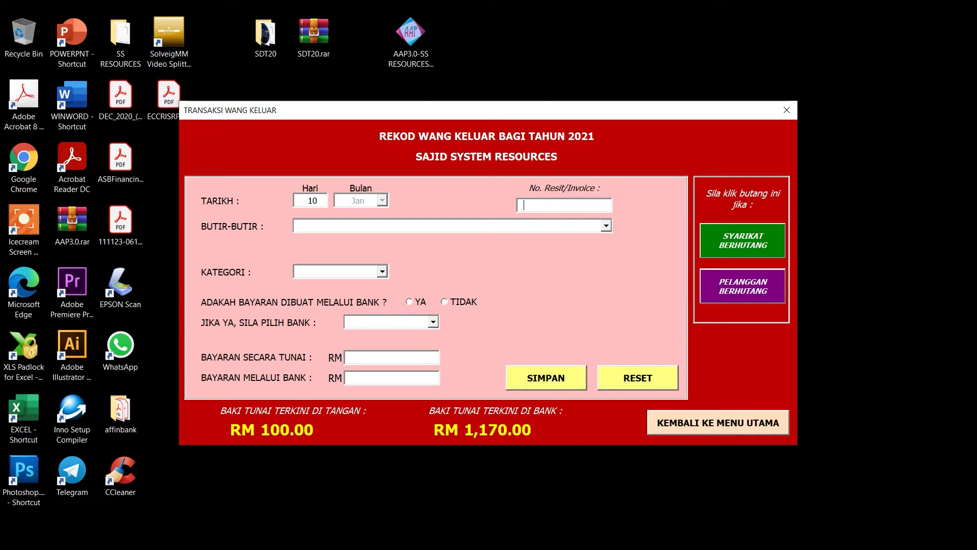
type("20")
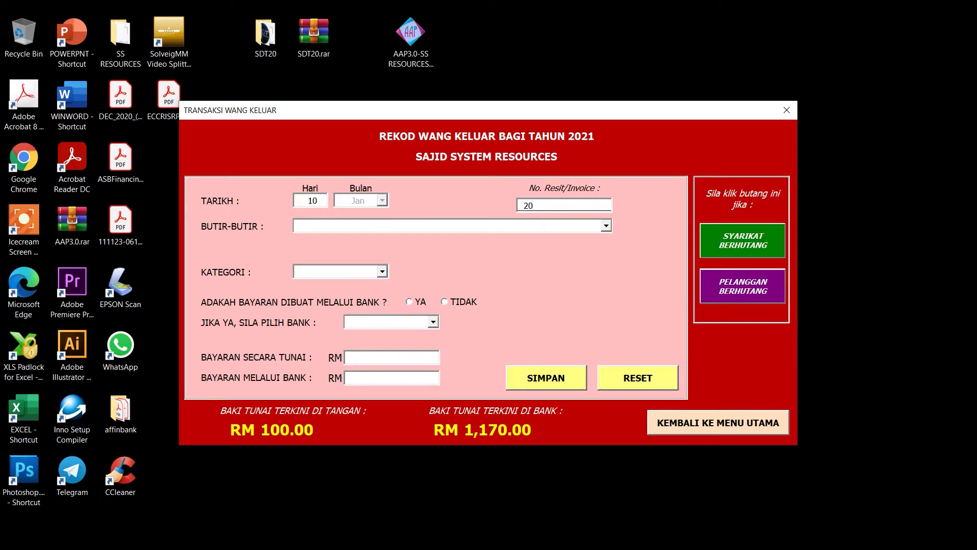
type("132")
key("Tab")
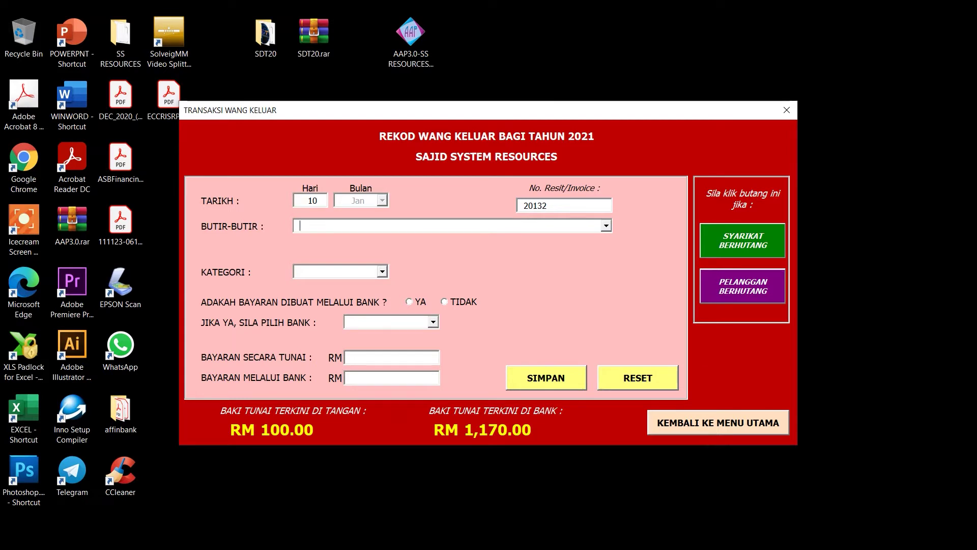
Step: Set the second record's item to Lain Lain Perbelanjaan and specify it as "Tepung Pau 5kg"
type("Lain Lain Perbelanjaan")
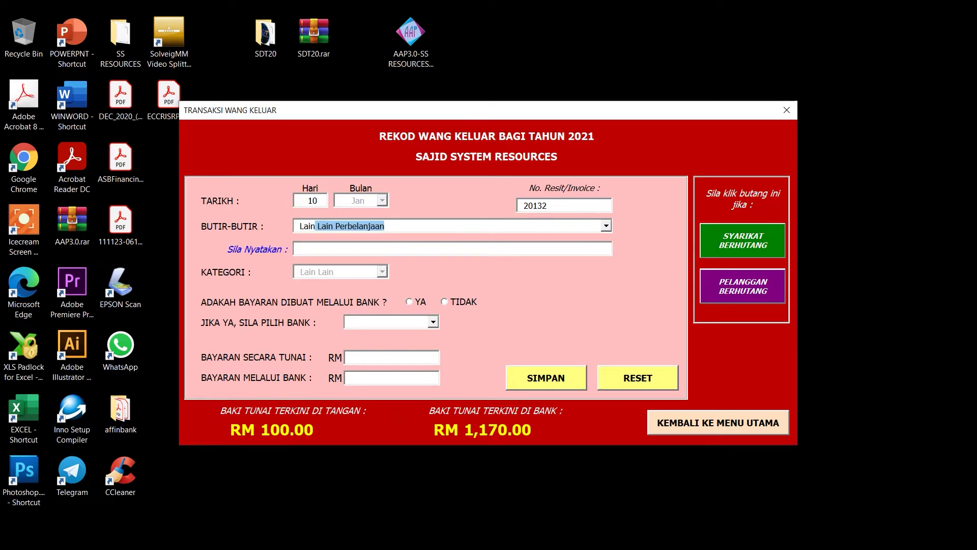
key("Tab")
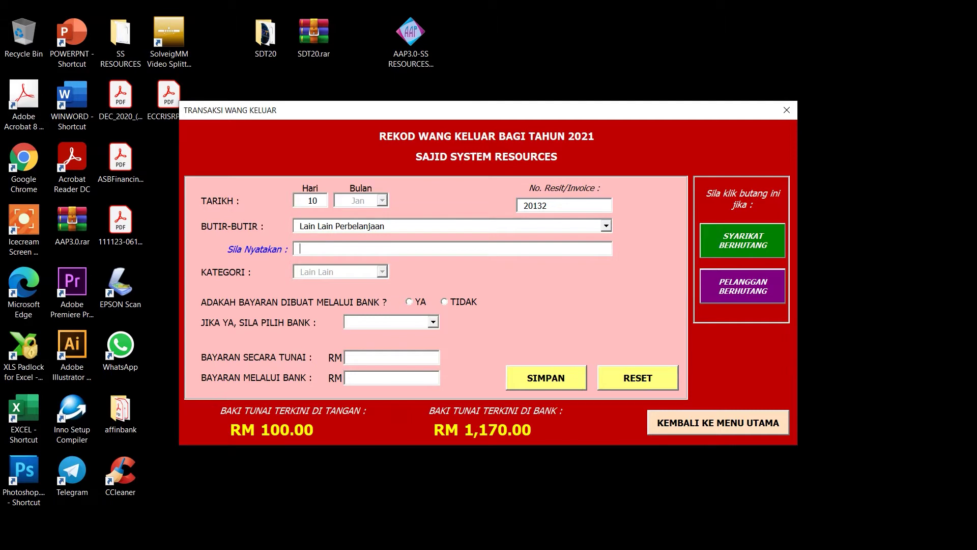
type("Tepung Pa")
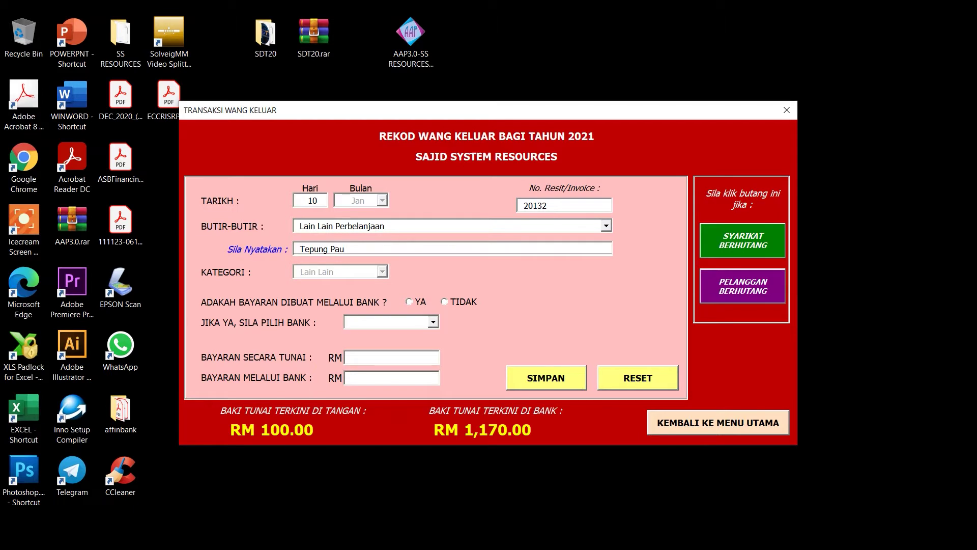
type("u 5kg")
key("Tab")
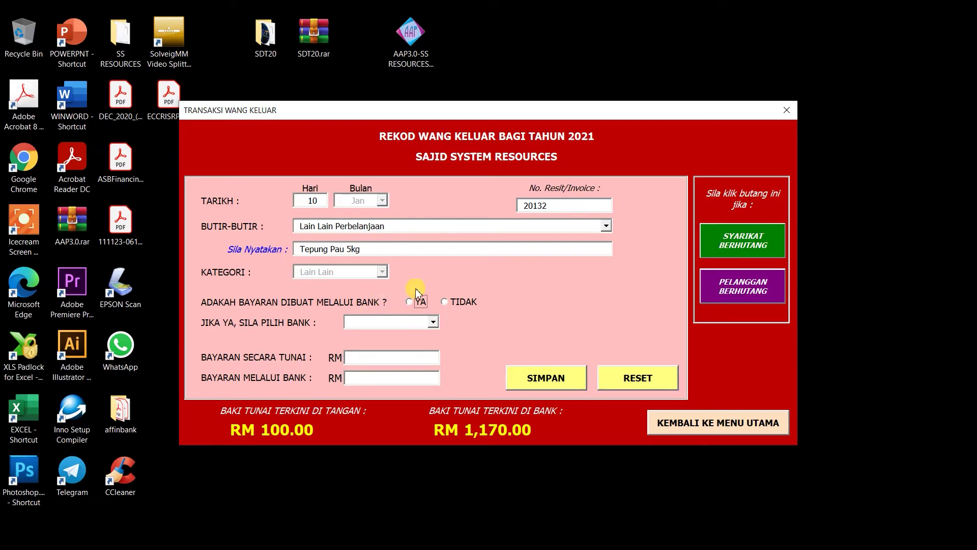
Step: Mark the second purchase as not paid through the bank, enter RM 34 cash, save it and return to the main menu
left_click(452, 304)
left_click(396, 357)
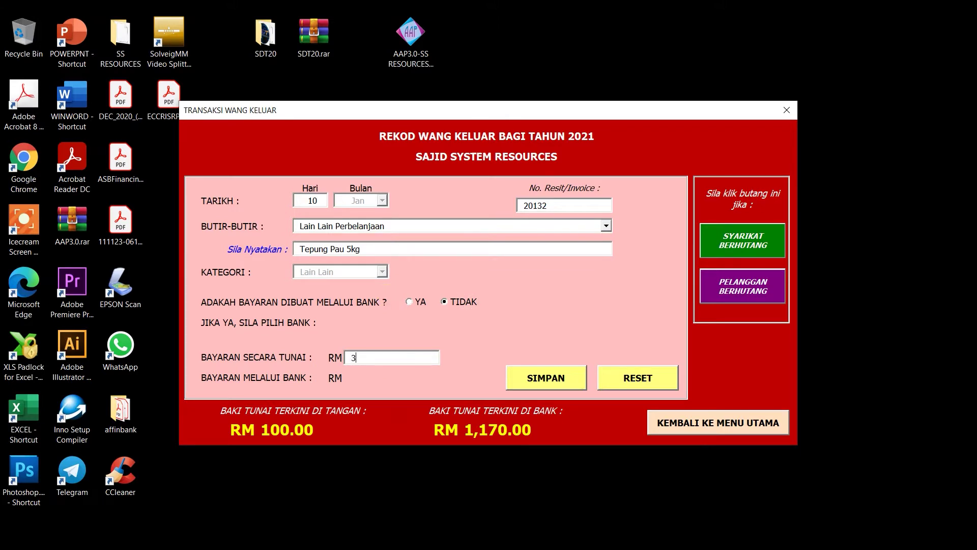
type("4")
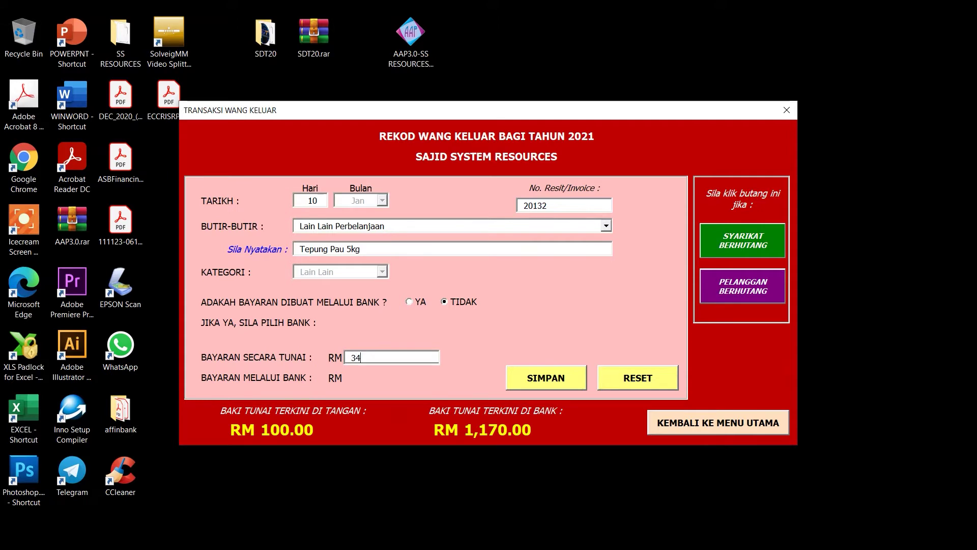
left_click(558, 384)
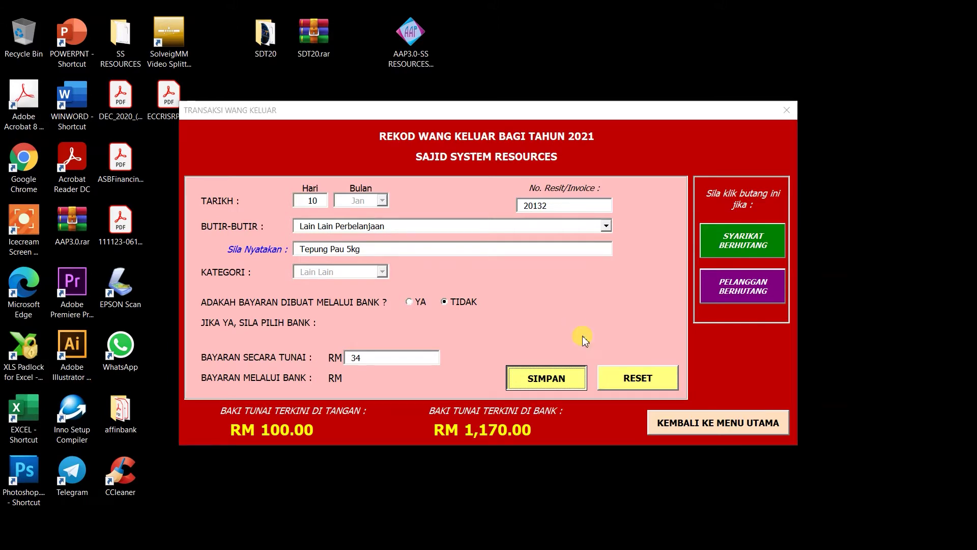
left_click(560, 323)
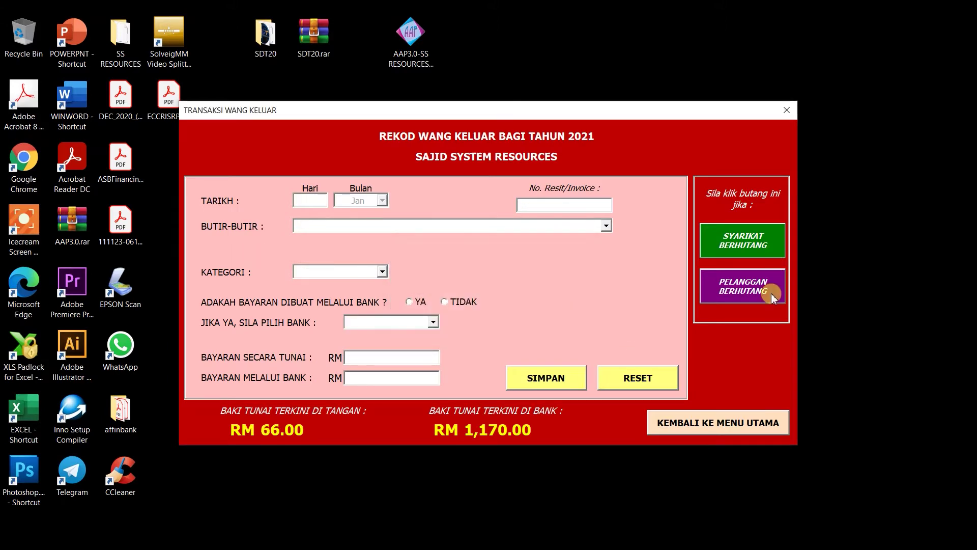
left_click(720, 422)
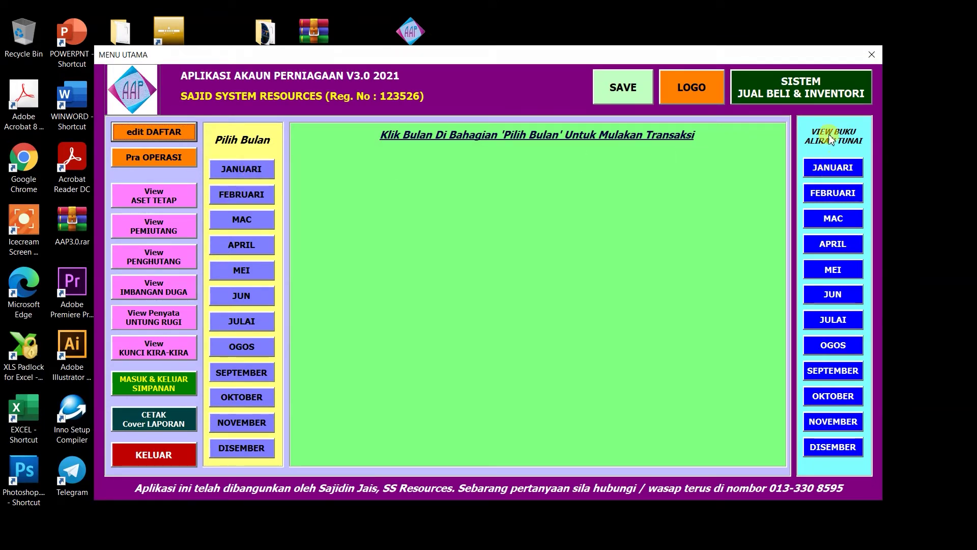
Step: Examine the January cash flow book for the recorded purchases and closing balances, and return to the main menu
left_click(829, 166)
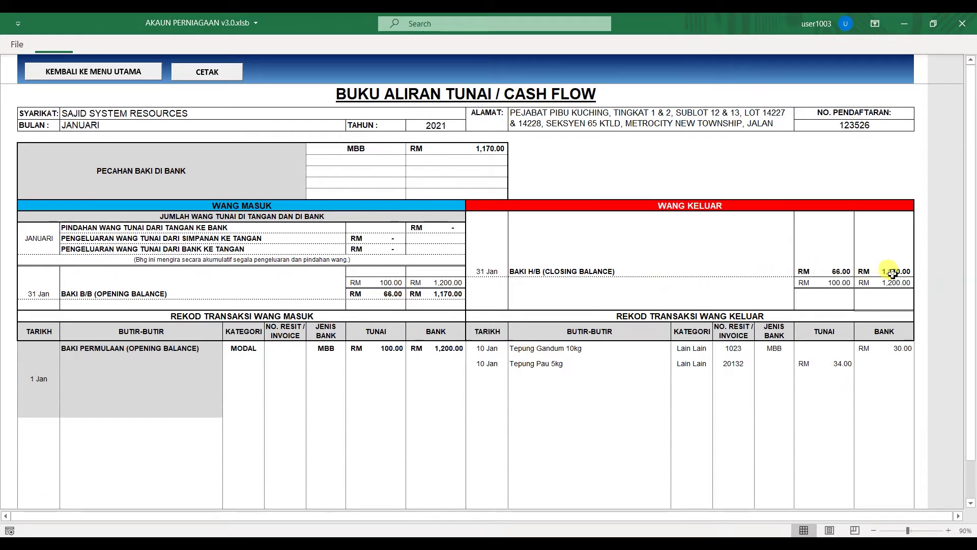
left_click(91, 71)
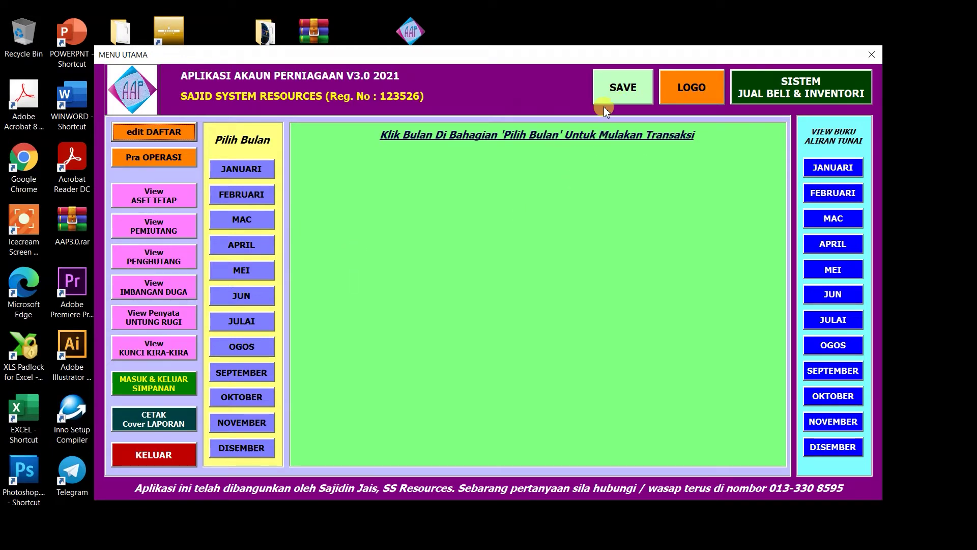
Step: Open product registration through the purchase system and enter product code 1001 with the name "Kek Hari Jadi 1kg"
left_click(782, 96)
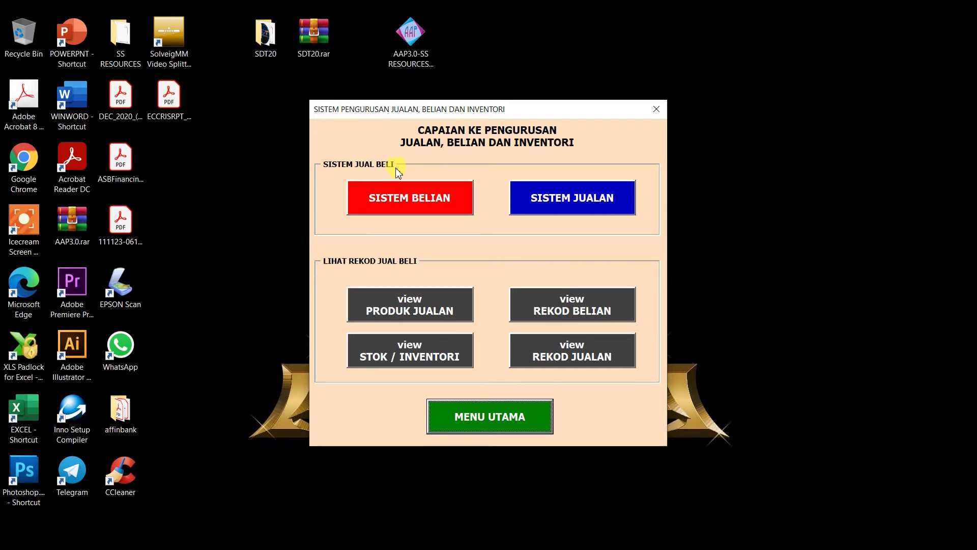
left_click(411, 201)
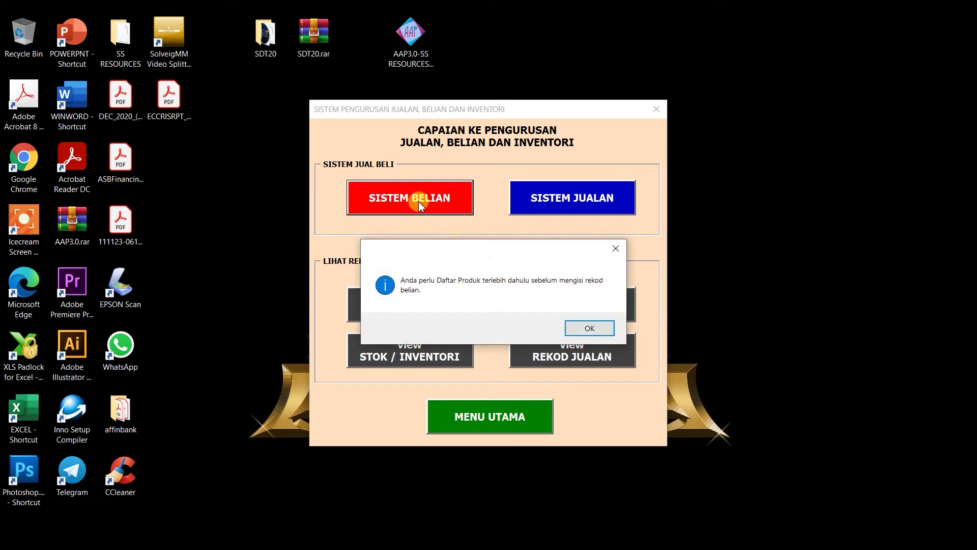
left_click(585, 327)
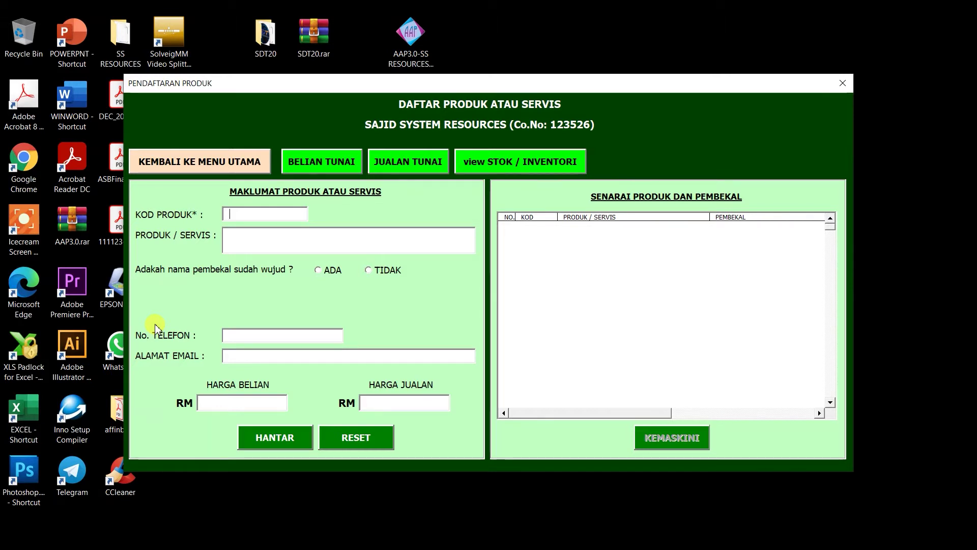
type("001")
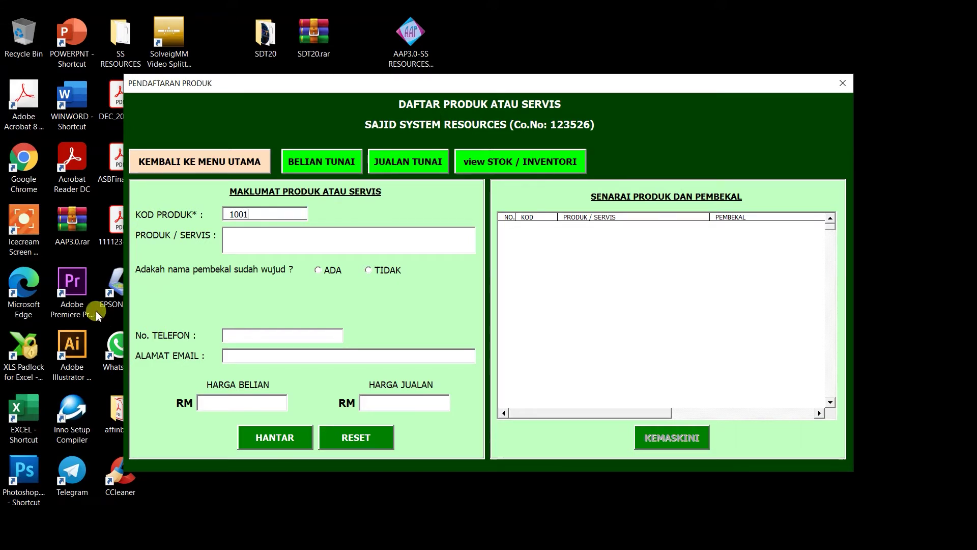
left_click(250, 245)
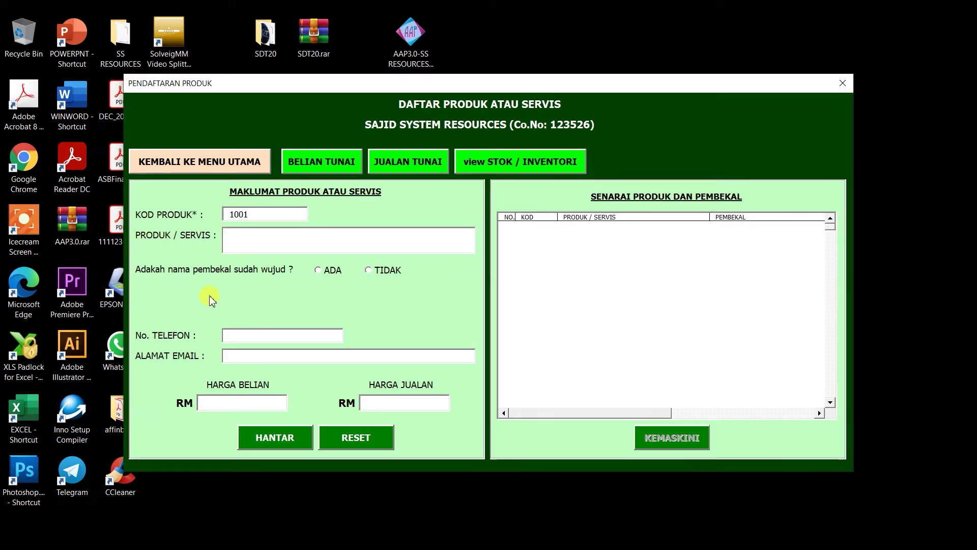
type("Kek")
type("Hari Ja")
type("1kg")
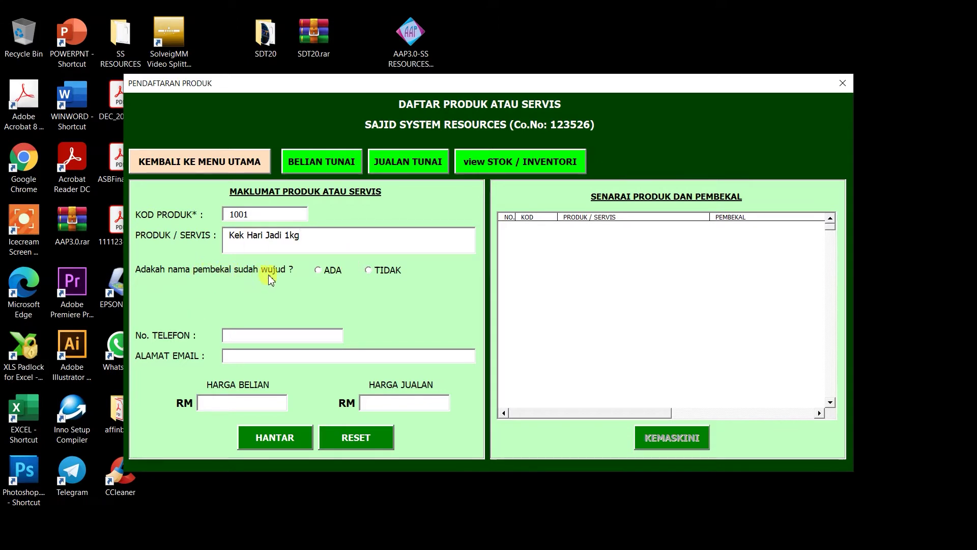
Step: Mark the supplier as not yet existing and enter "S S Resources" as the supplier, leaving phone and email blank
left_click(370, 270)
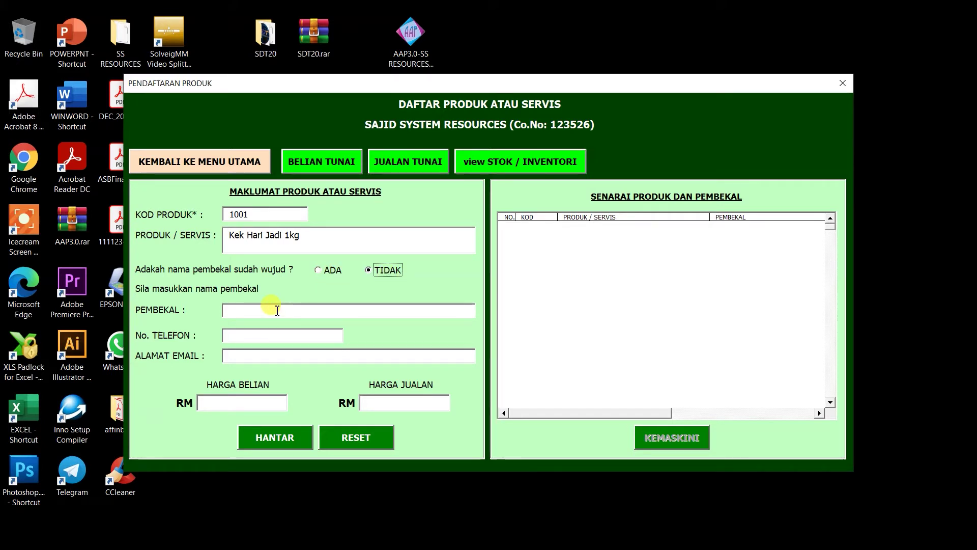
left_click(274, 312)
left_click(284, 338)
left_click(285, 358)
left_click(275, 309)
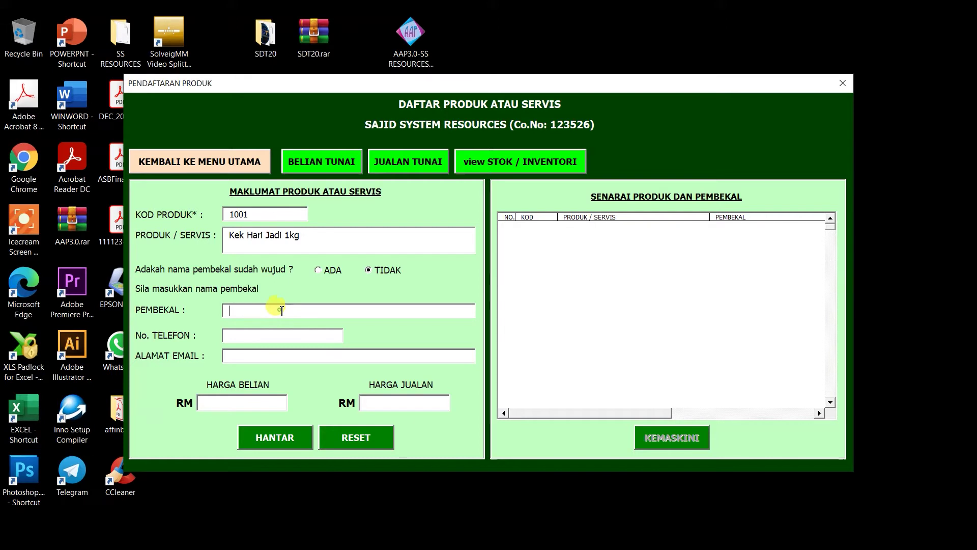
type("Sajid")
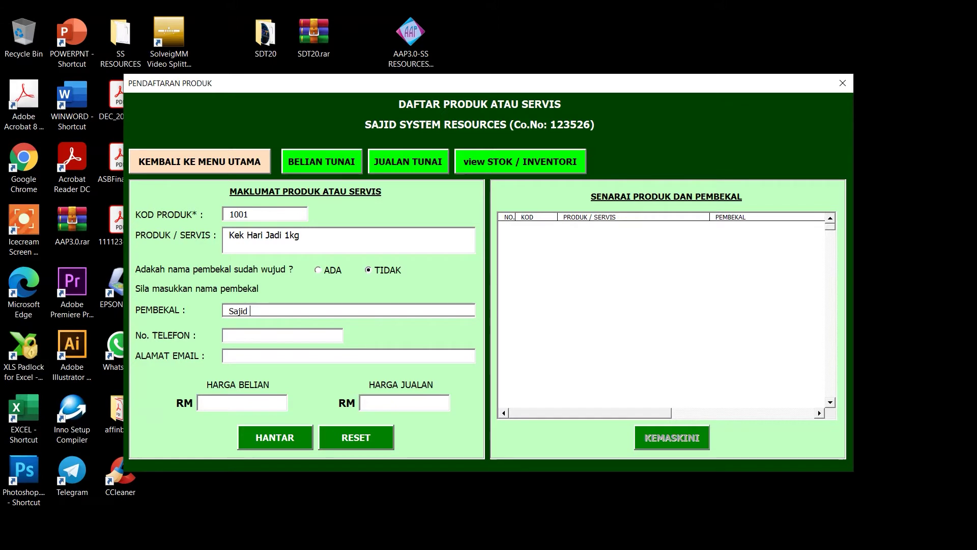
key("BackSpace")
key("BackSpace")
key("BackSpace")
type("s")
key("BackSpace")
type("S SResources")
left_click(223, 337)
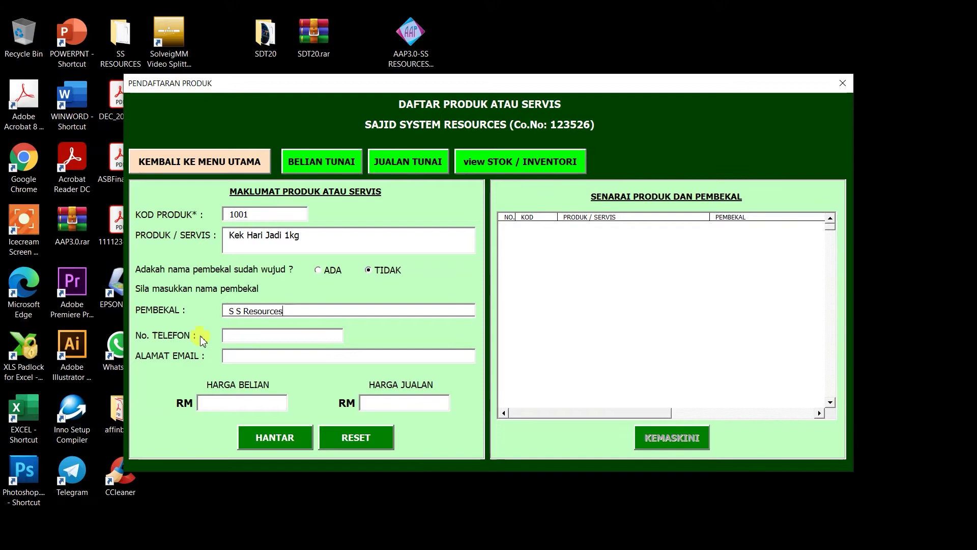
left_click(248, 354)
Step: Set the product's purchase price to RM 0 and selling price to RM 60, and submit the registration
left_click(230, 401)
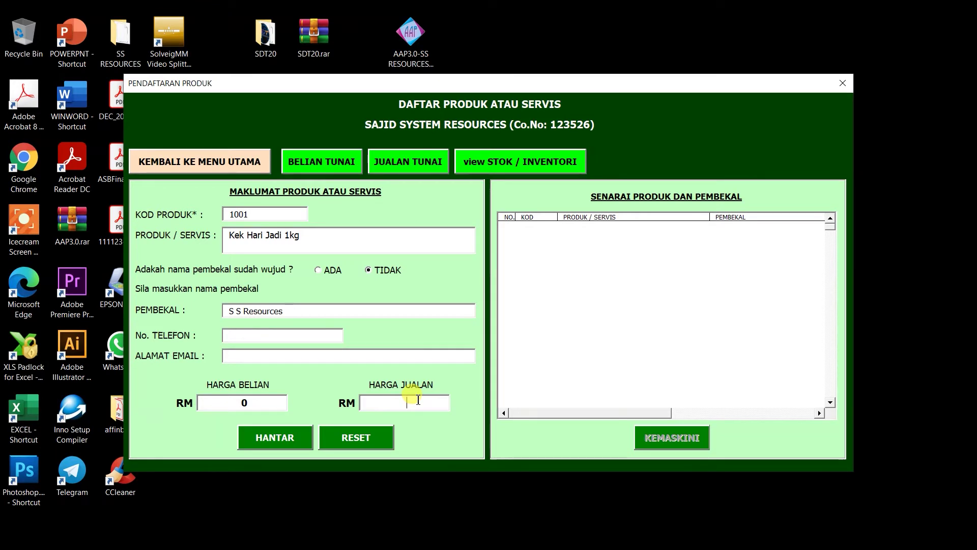
type("60")
left_click(272, 439)
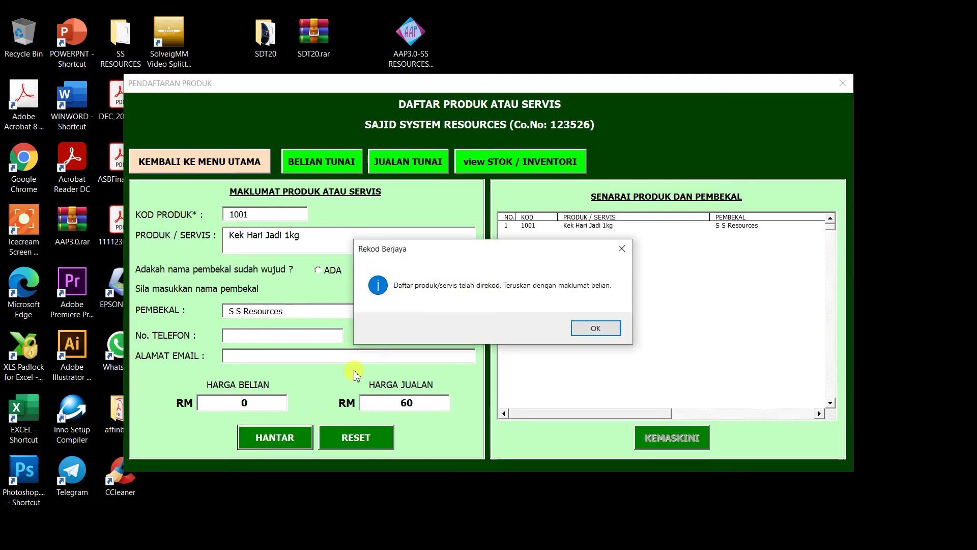
left_click(593, 328)
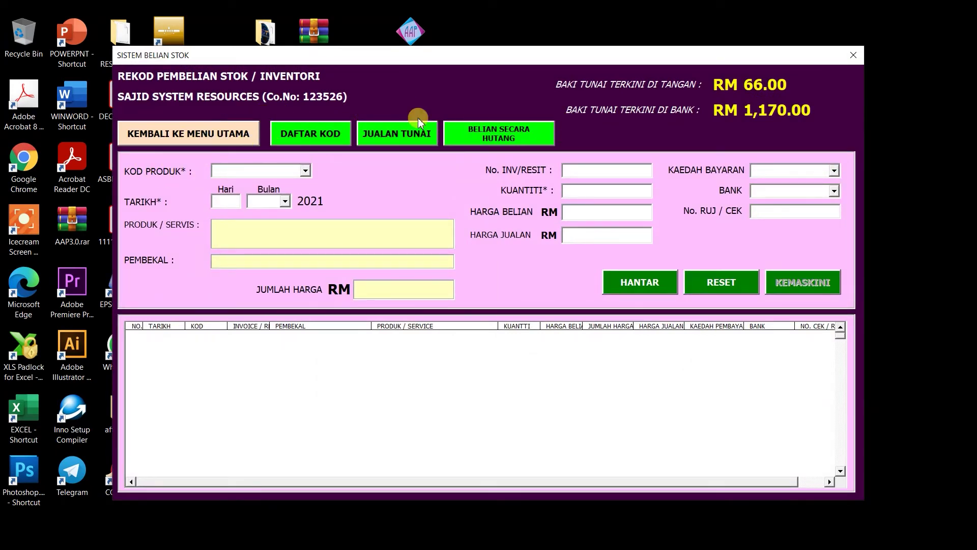
Step: Fill in a stock purchase for product 1001 dated 10 Jan with a quantity of 1000
left_click(305, 171)
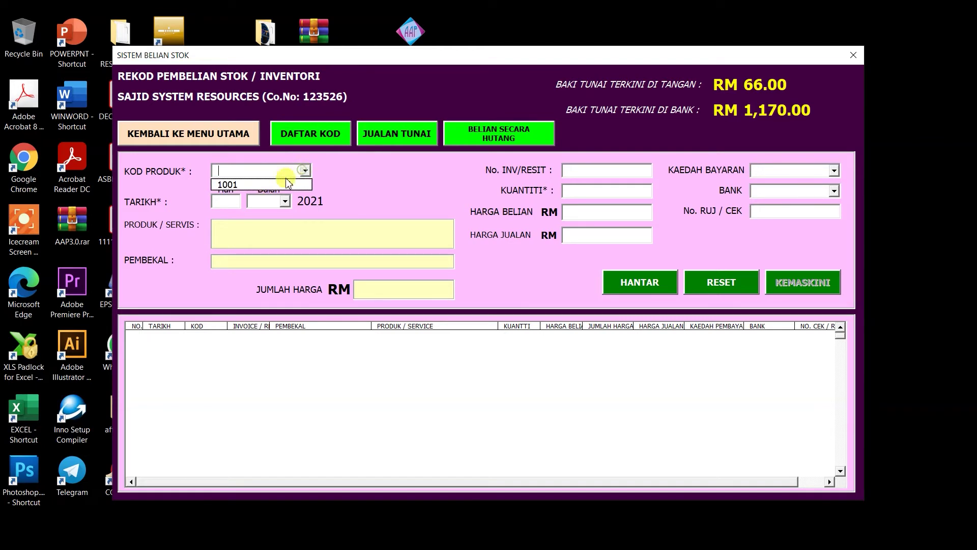
left_click(260, 185)
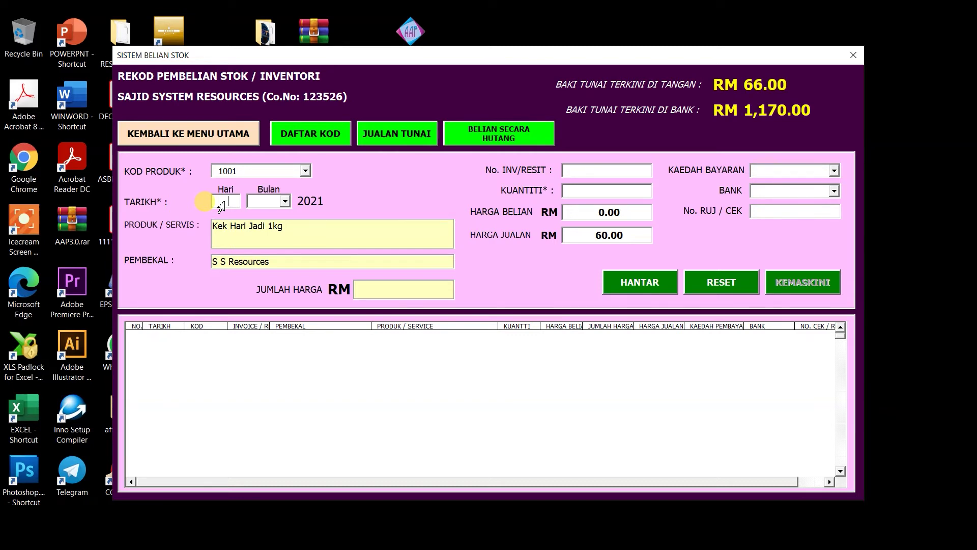
type("10")
key("Down")
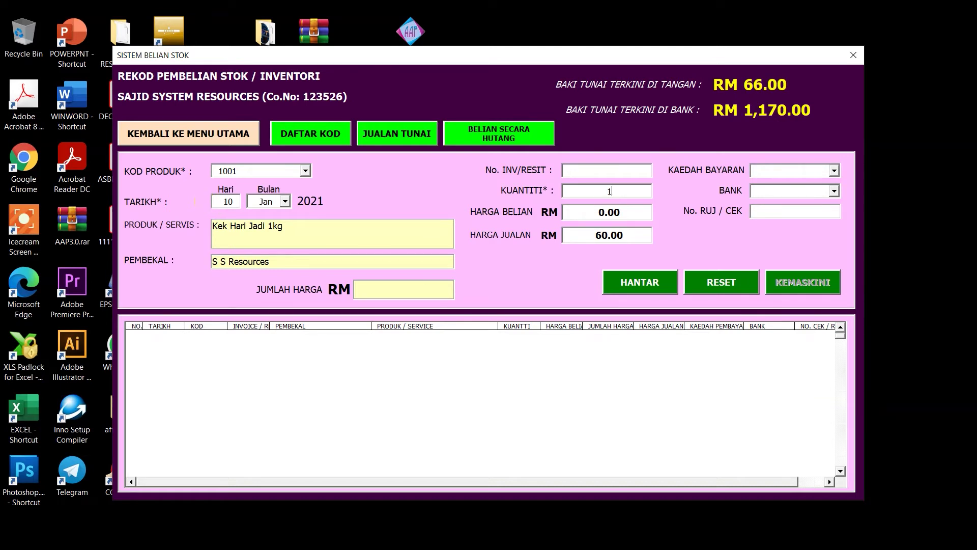
key("Tab")
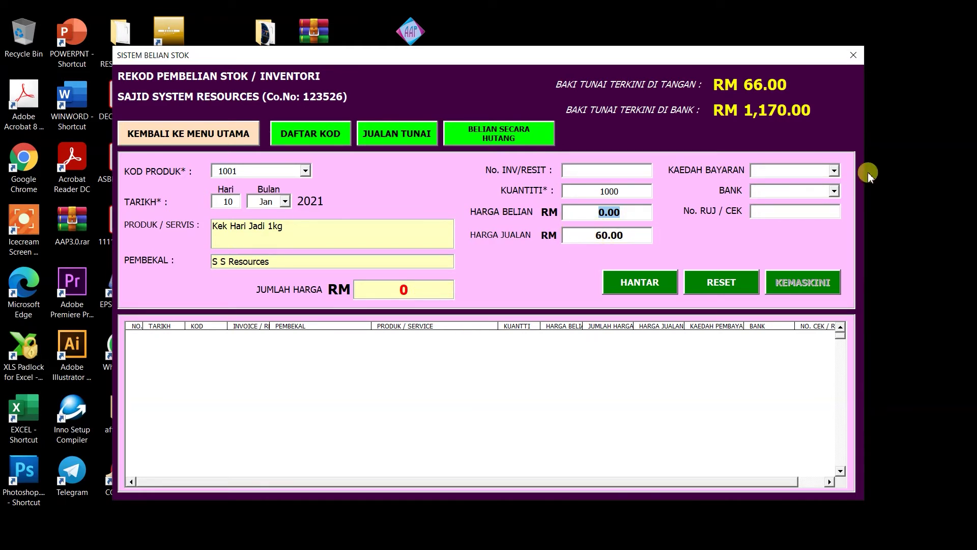
Step: Set the stock purchase's payment method to CASH, submit the record and return to the main menu
left_click(835, 172)
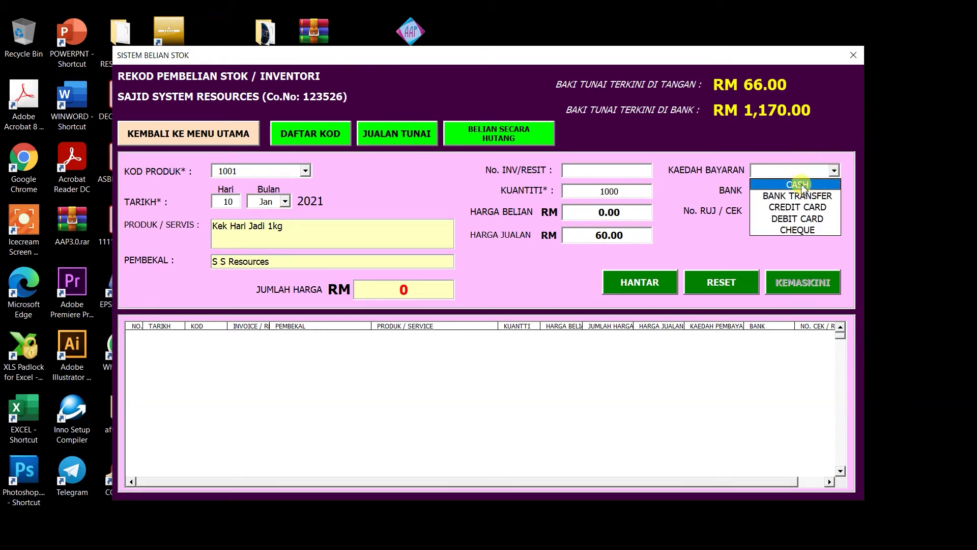
left_click(801, 186)
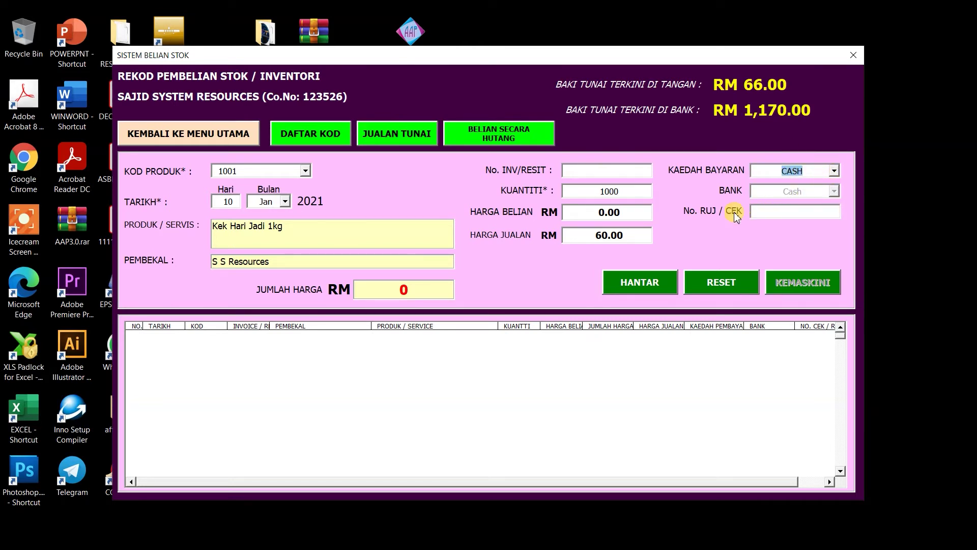
left_click(655, 283)
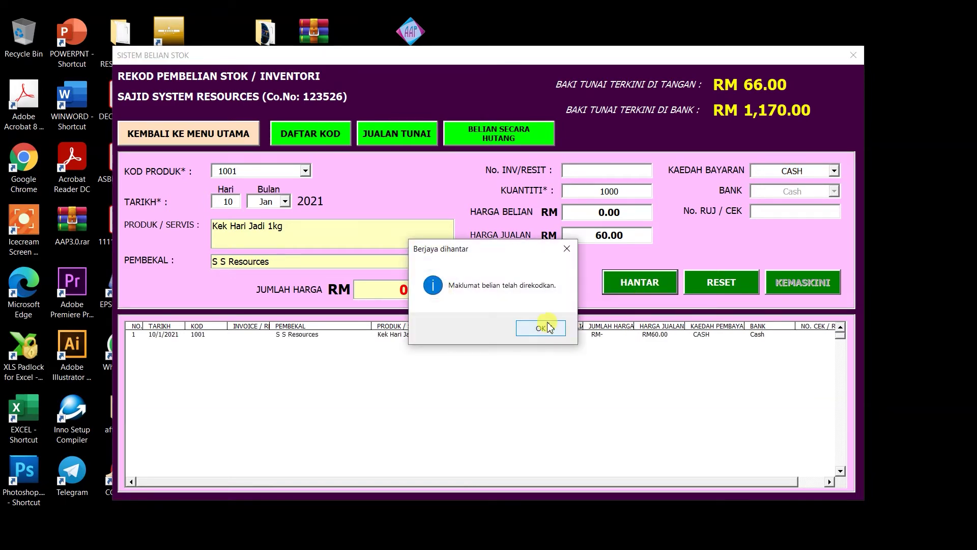
left_click(540, 329)
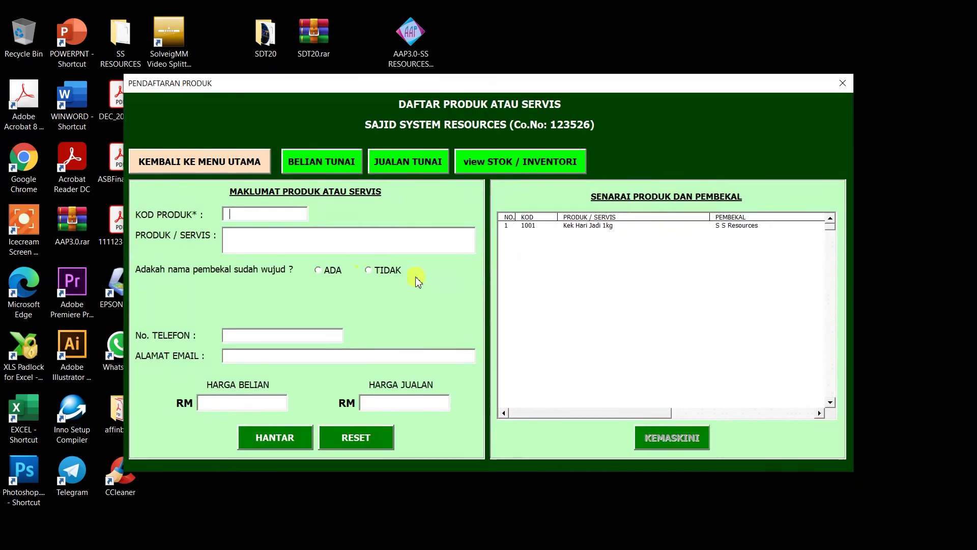
left_click(188, 162)
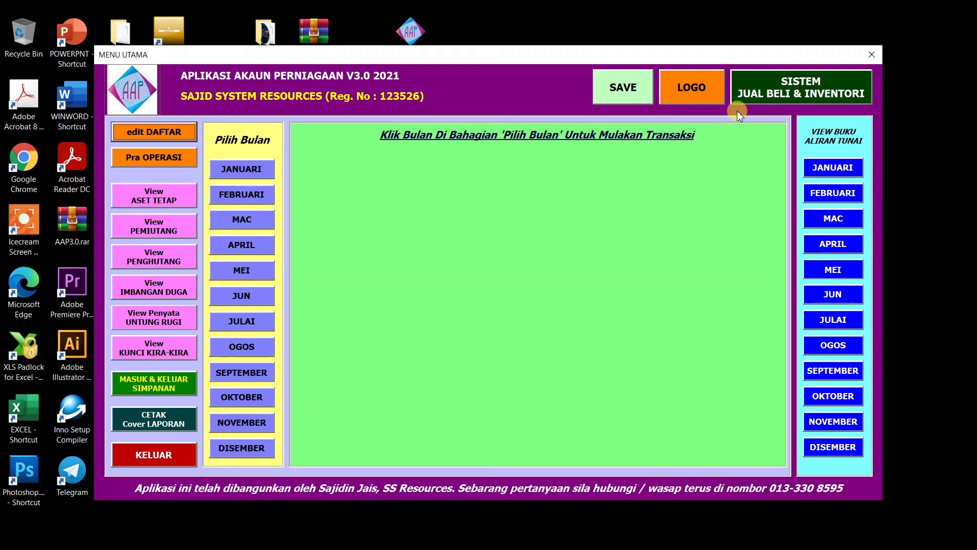
Step: Examine the product and supplier list and the stock purchase records in the sales, purchase and inventory system
left_click(789, 81)
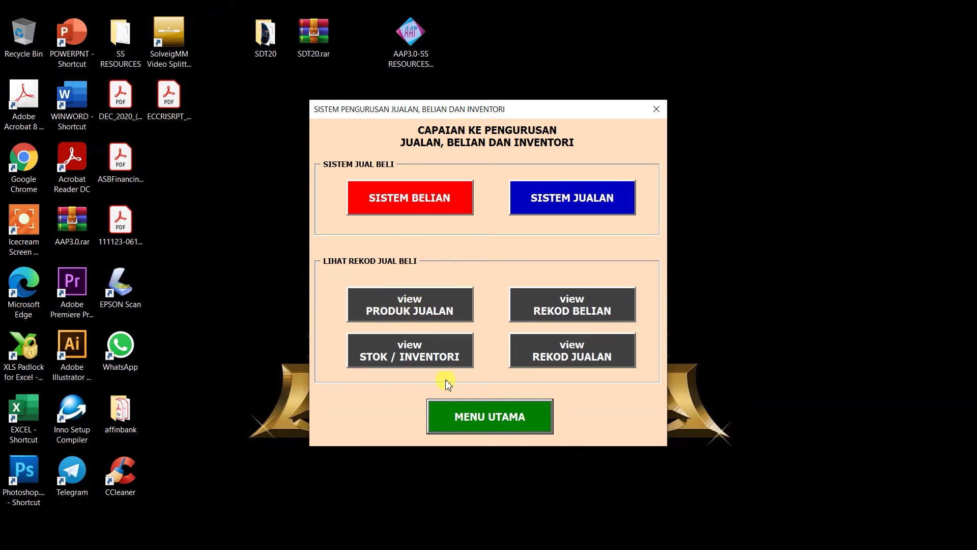
left_click(409, 308)
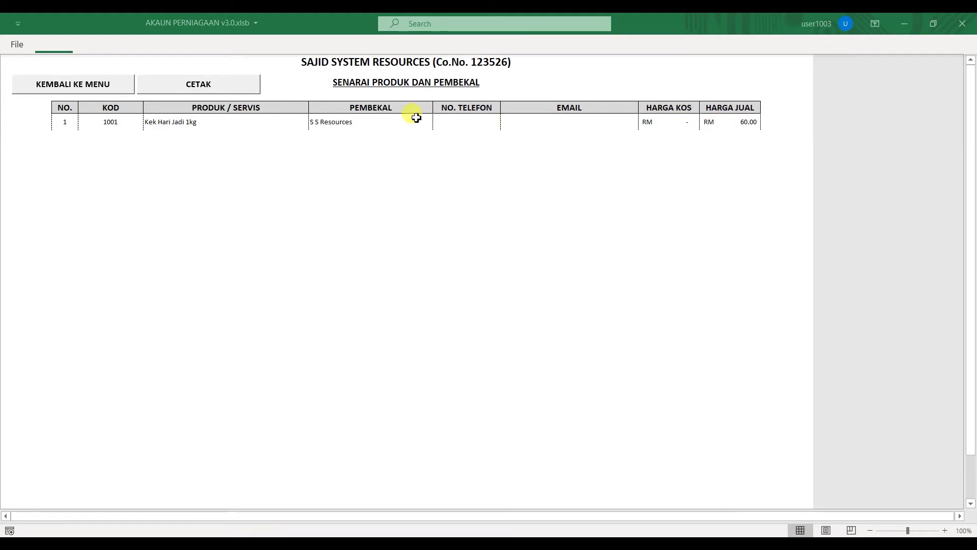
left_click(80, 85)
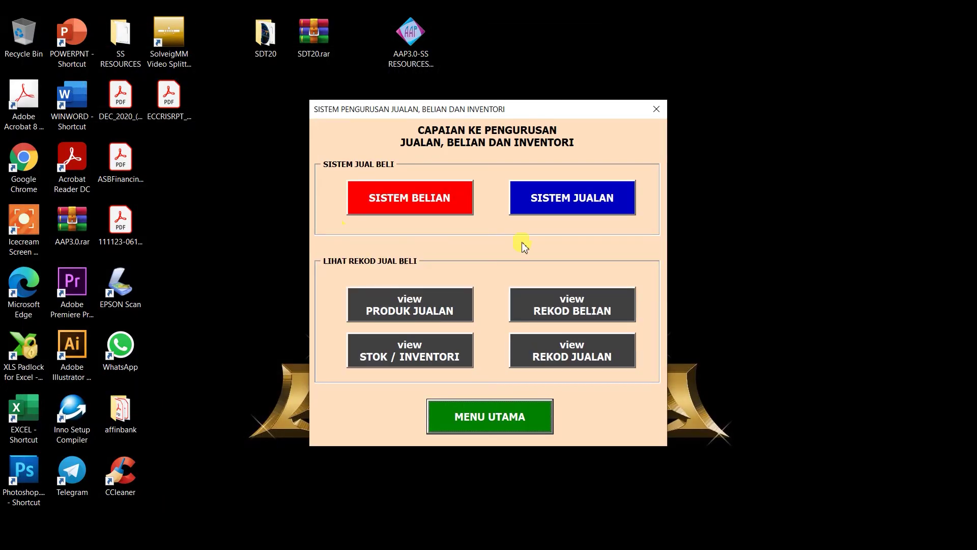
left_click(588, 309)
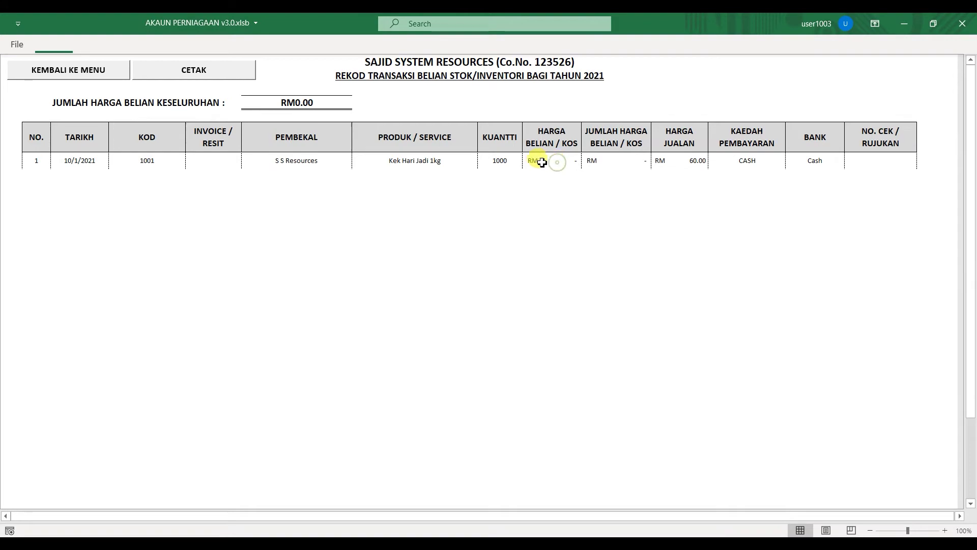
left_click(66, 71)
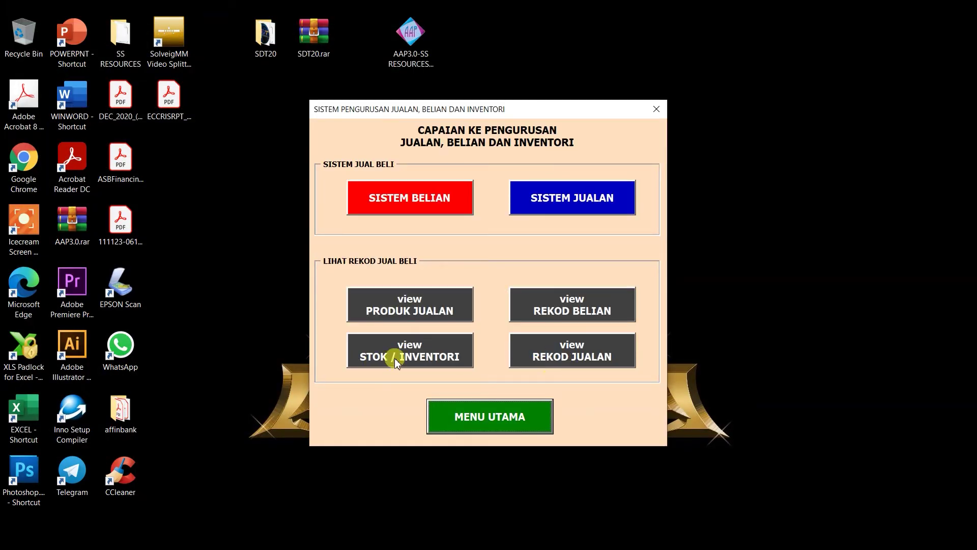
Step: Examine the stock summary for the cake's stock quantity and unit price, and return to the inventory menu
left_click(412, 356)
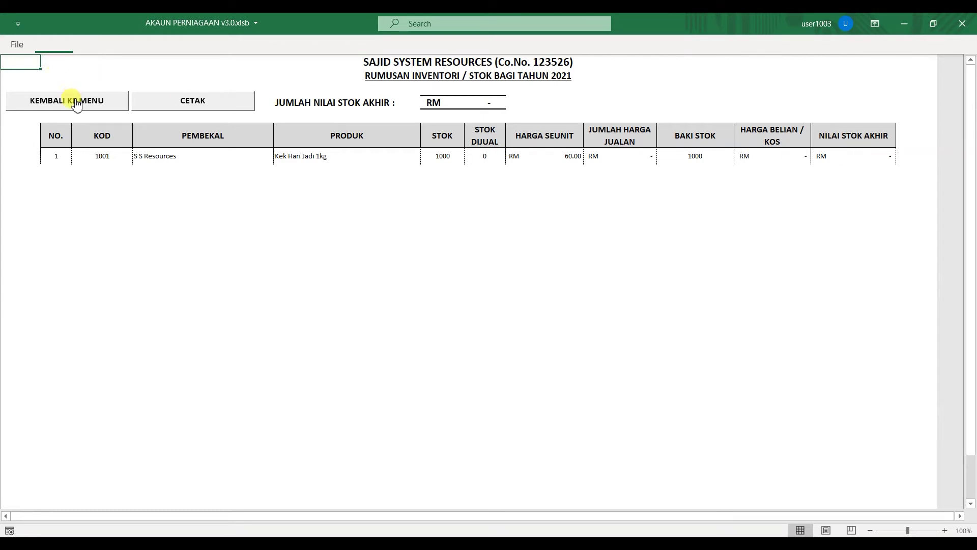
left_click(564, 158)
left_click(60, 99)
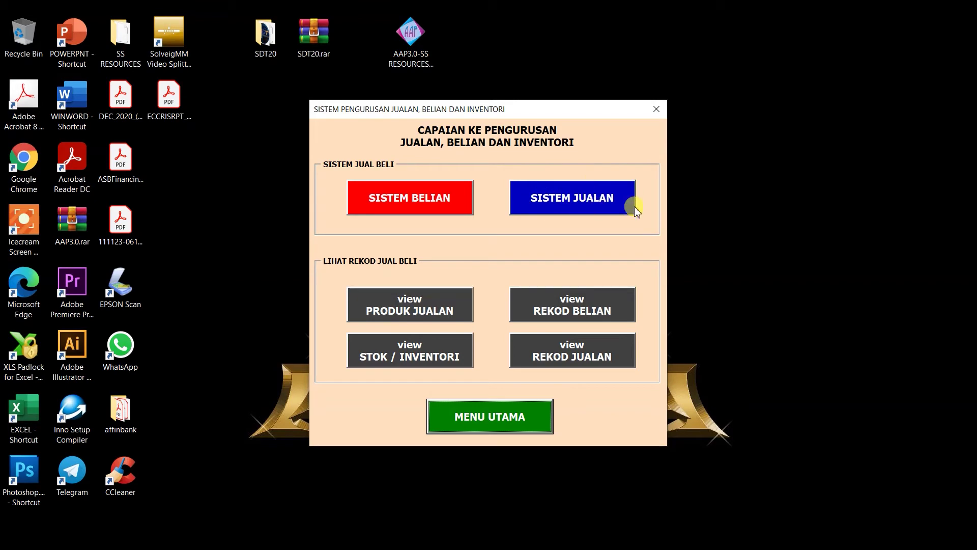
Step: Begin a sales transaction by looking up product code 1001 and setting the date to 4 Feb
left_click(567, 203)
left_click(567, 203)
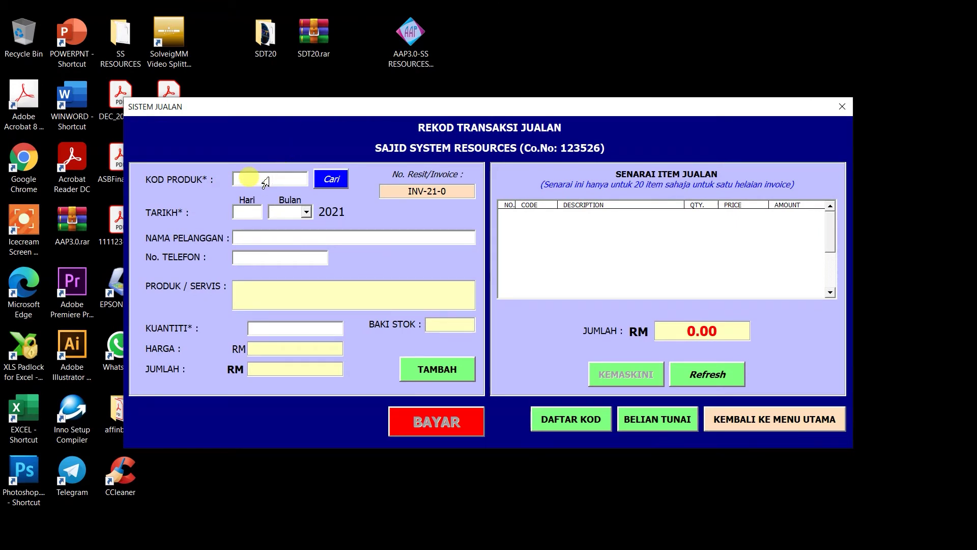
type("1001")
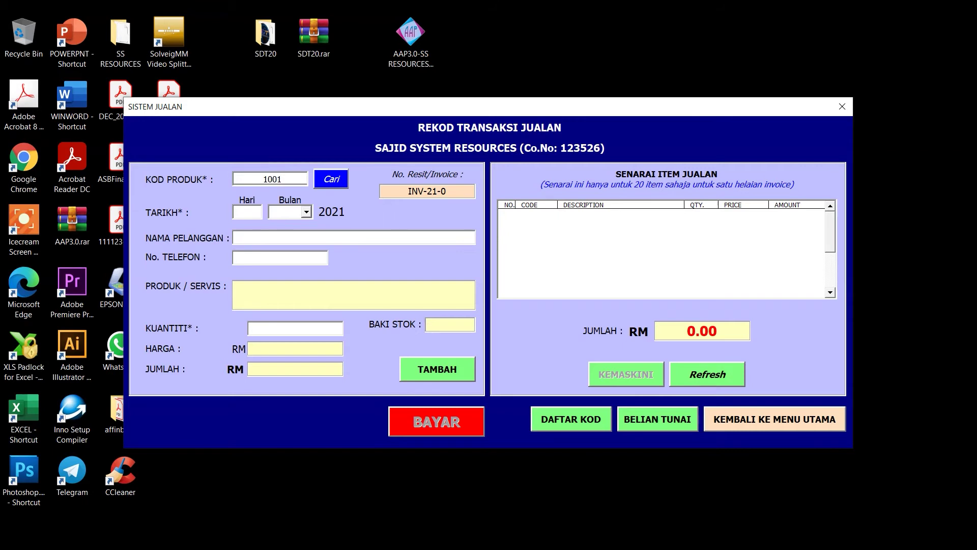
left_click(332, 178)
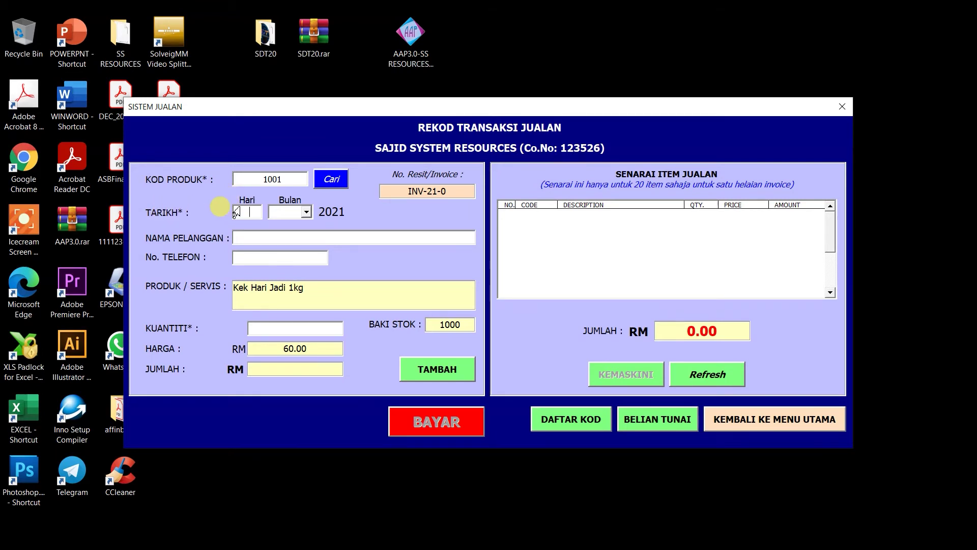
type("4")
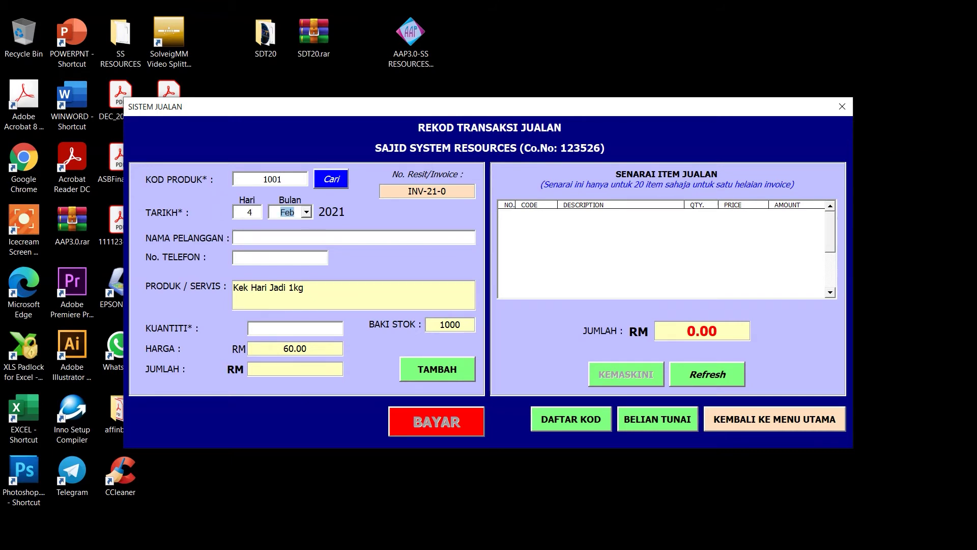
Step: Enter the customer's name and phone number in the sales transaction
left_click(258, 239)
type("Abet")
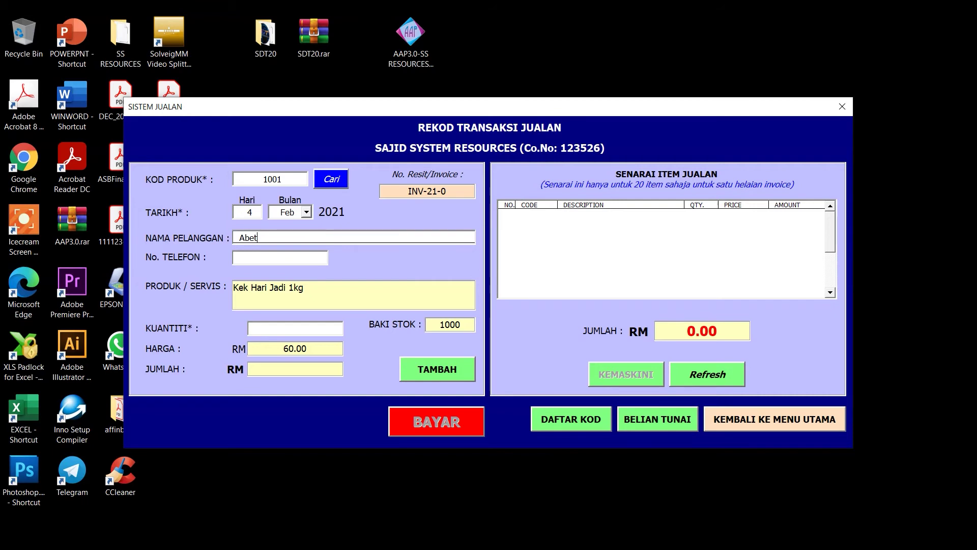
key("Tab")
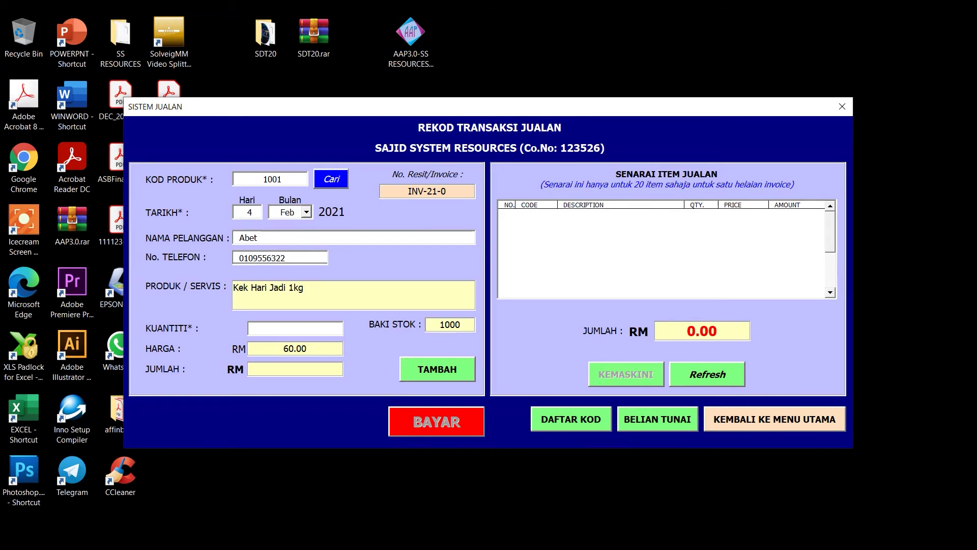
Step: Set the cake's sale quantity to 2 and add the item to the invoice
left_click(326, 330)
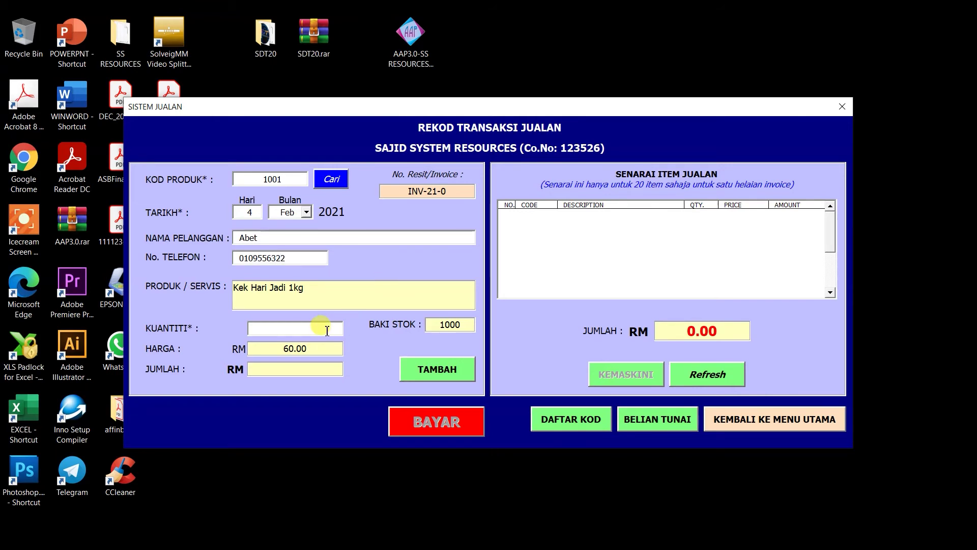
type("1")
key("BackSpace")
key("Tab")
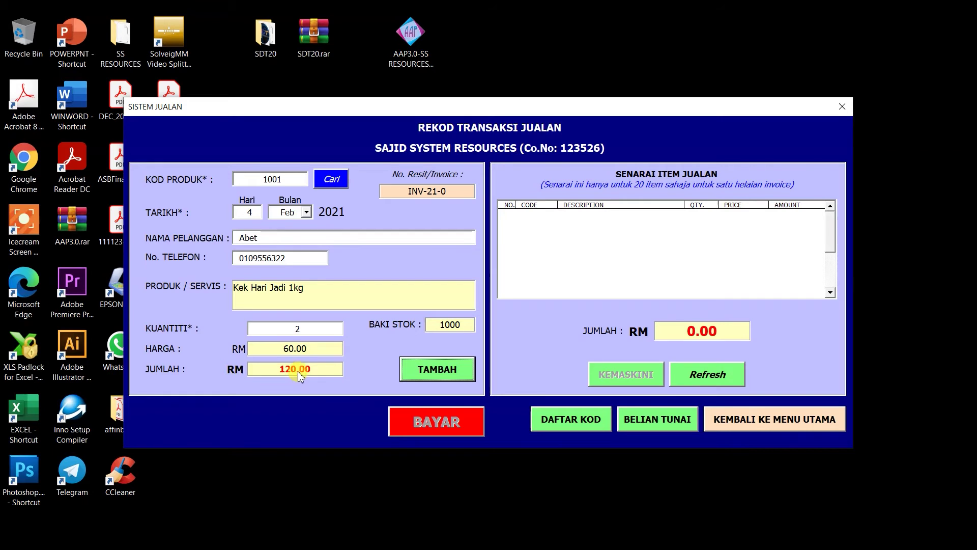
left_click(435, 373)
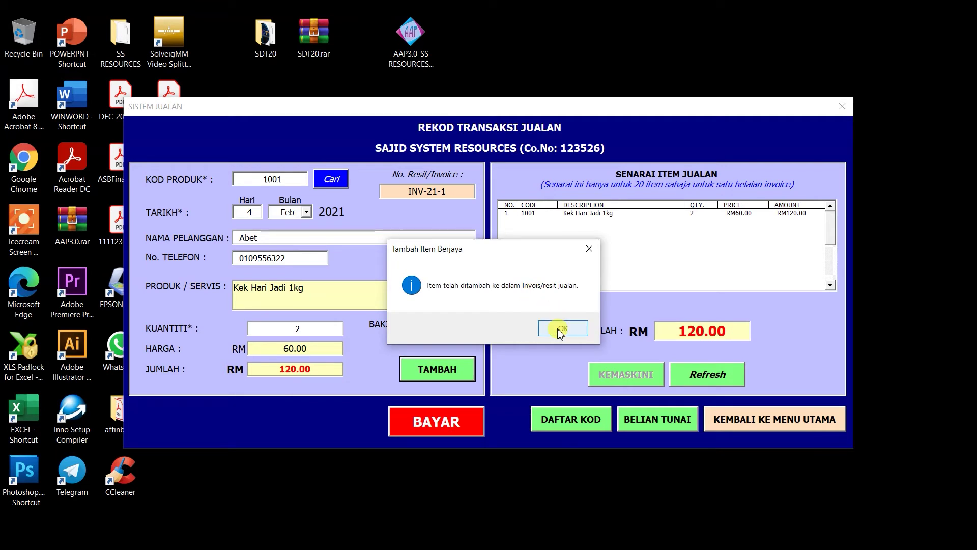
left_click(561, 330)
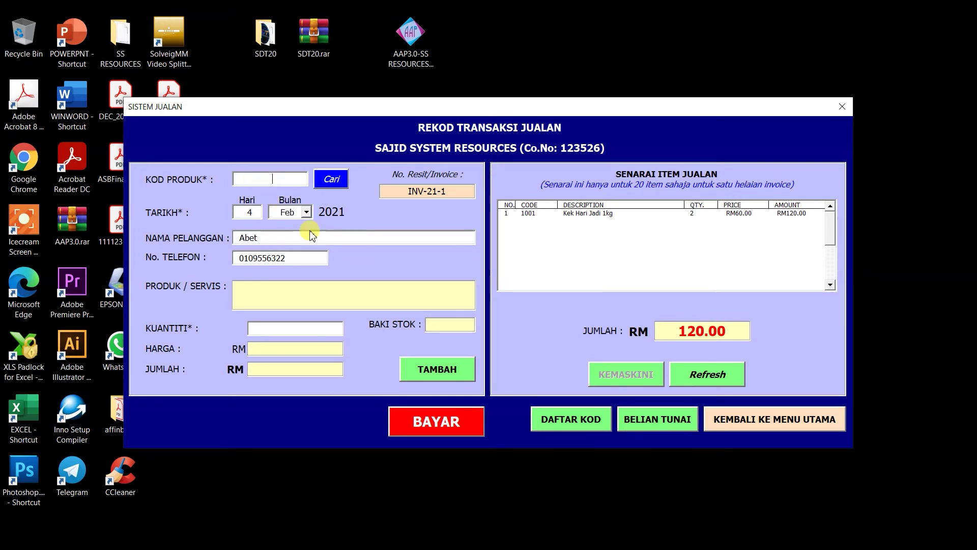
Step: Proceed to payment for the sale and set the payment method to CASH
left_click(430, 422)
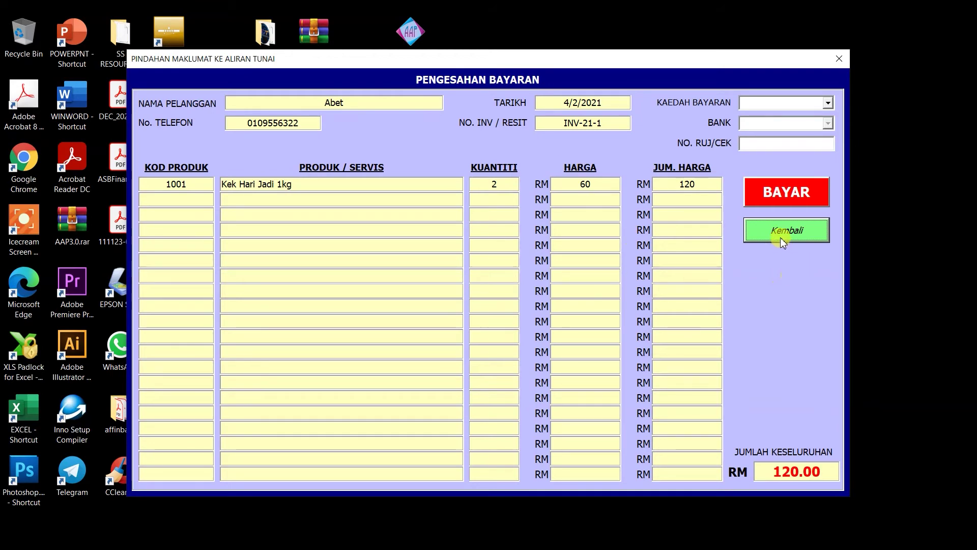
left_click(828, 103)
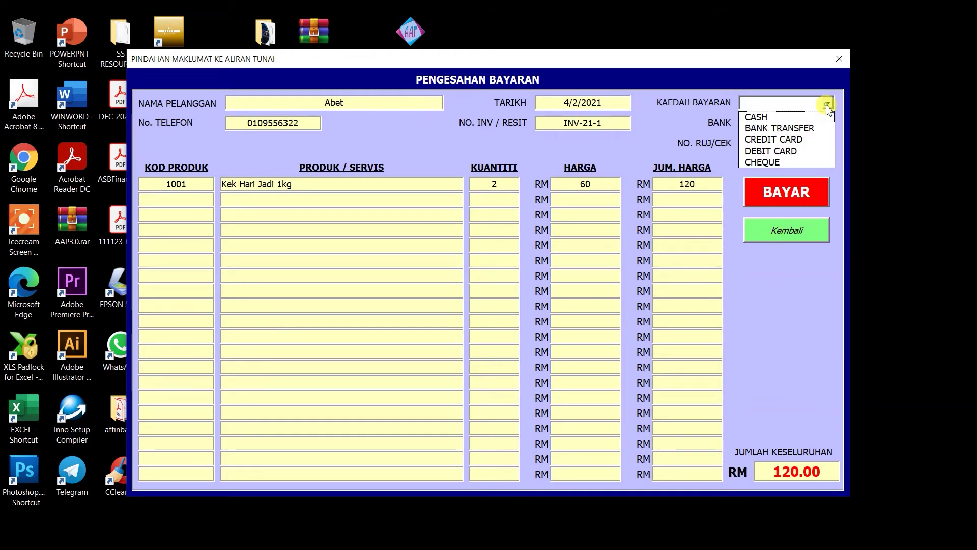
left_click(768, 117)
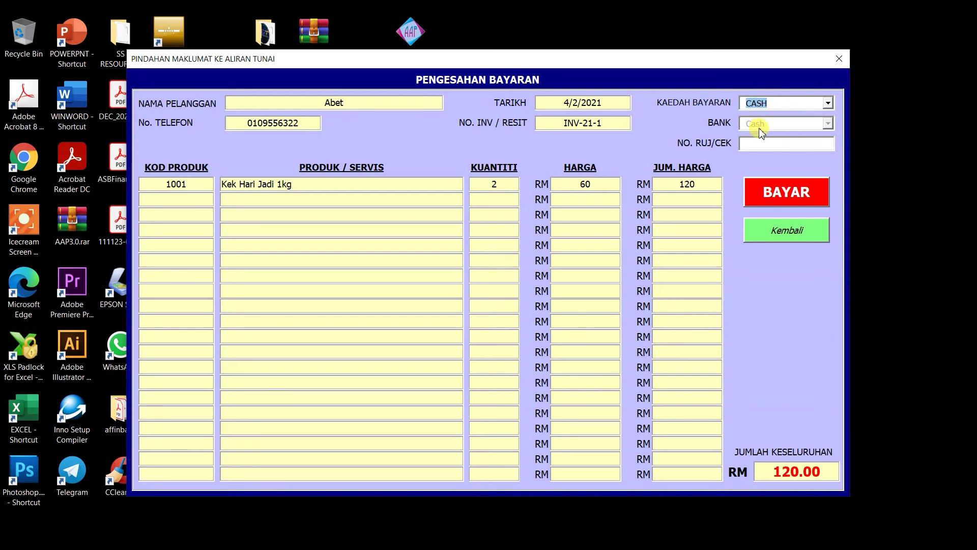
Step: Try BANK TRANSFER as the payment method, view its available banks, and switch back to CASH
left_click(828, 103)
left_click(794, 126)
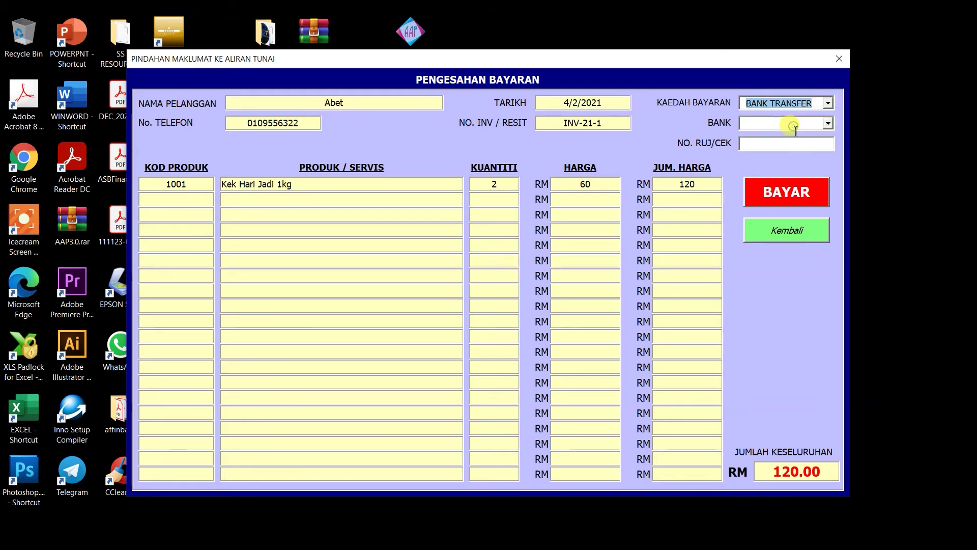
left_click(828, 123)
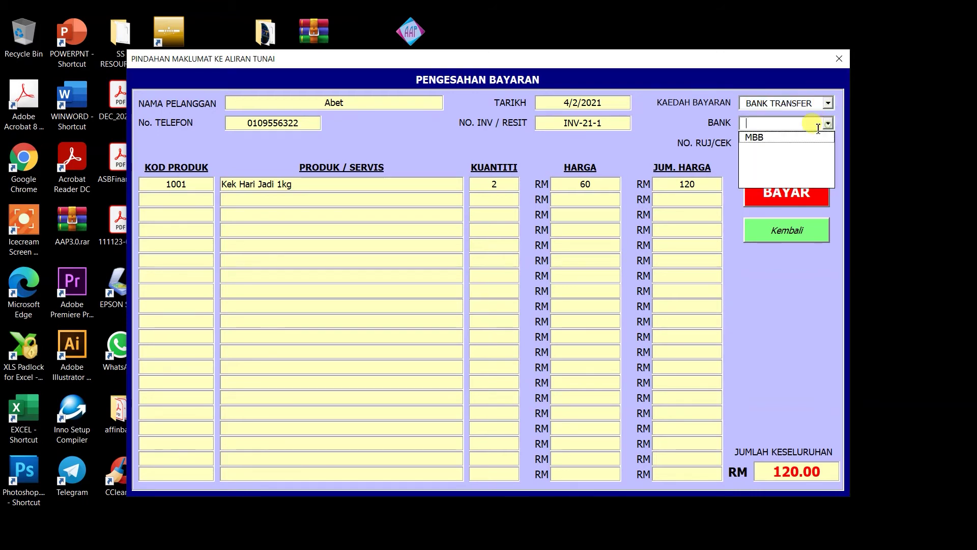
left_click(828, 104)
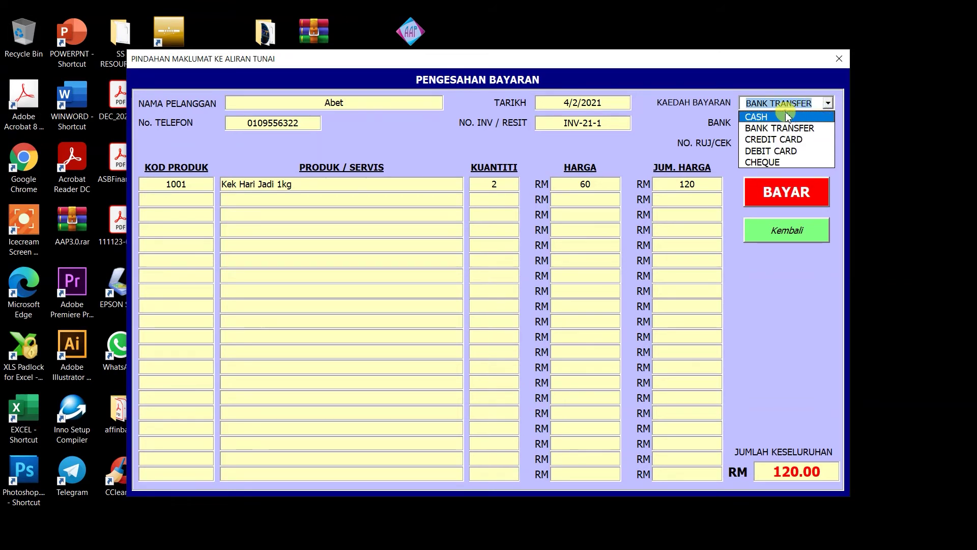
left_click(793, 117)
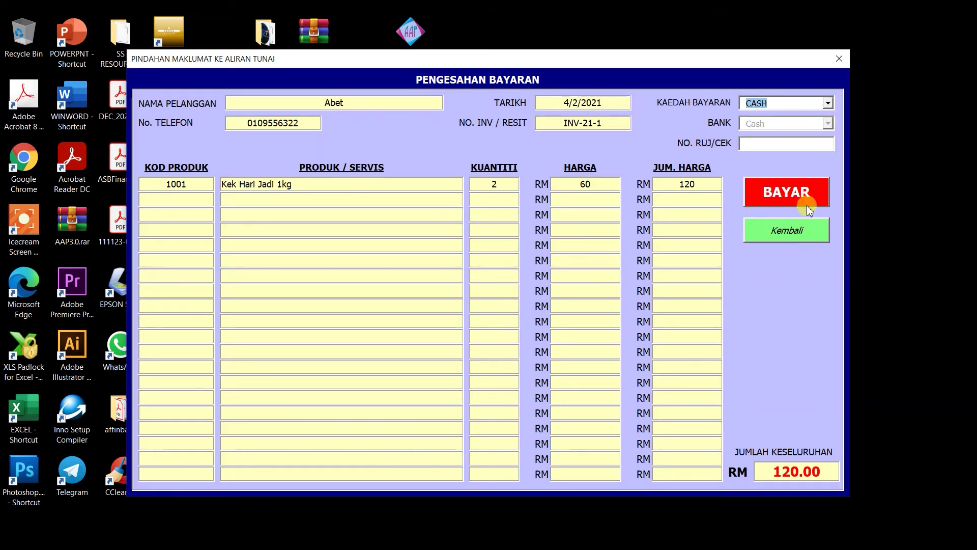
Step: Submit the sale for payment and confirm the transfer of its details to the cash flow
left_click(786, 196)
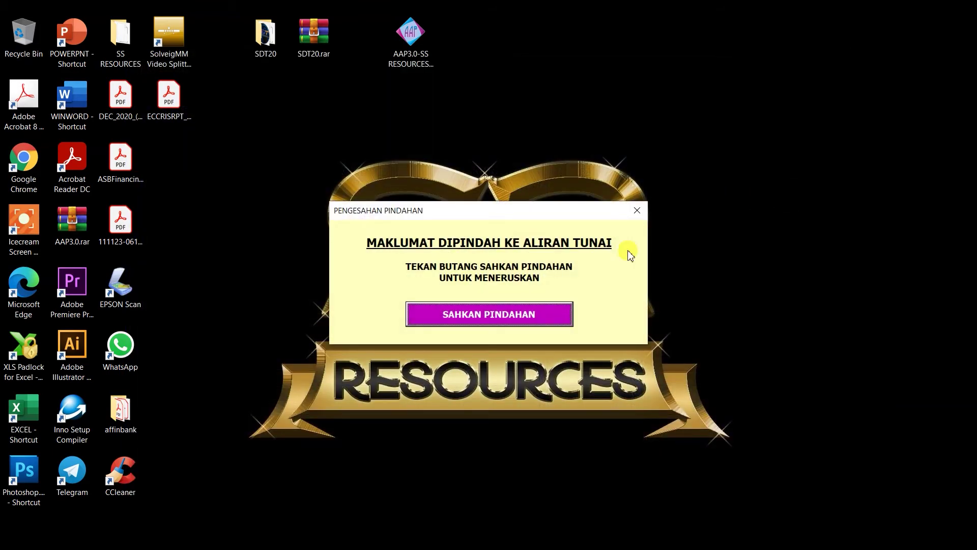
left_click(484, 320)
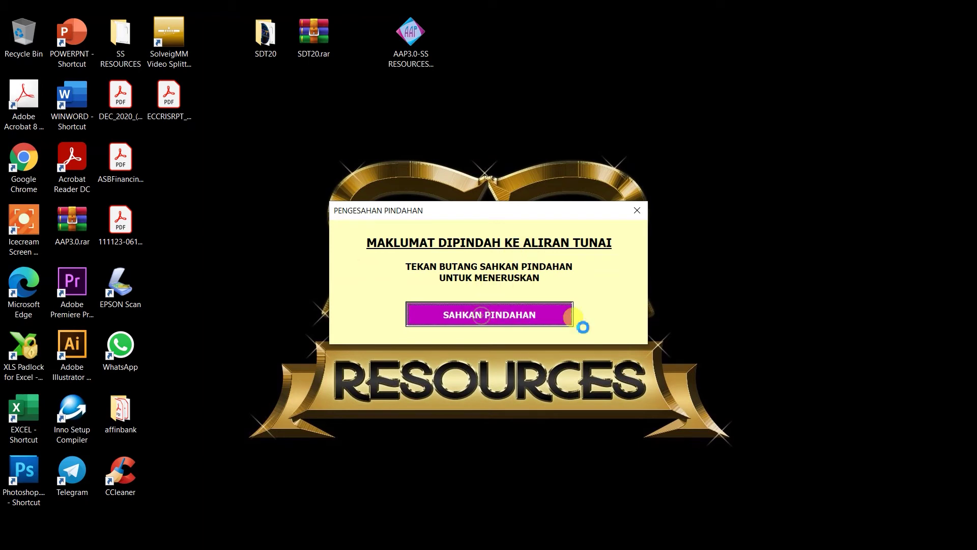
left_click(518, 319)
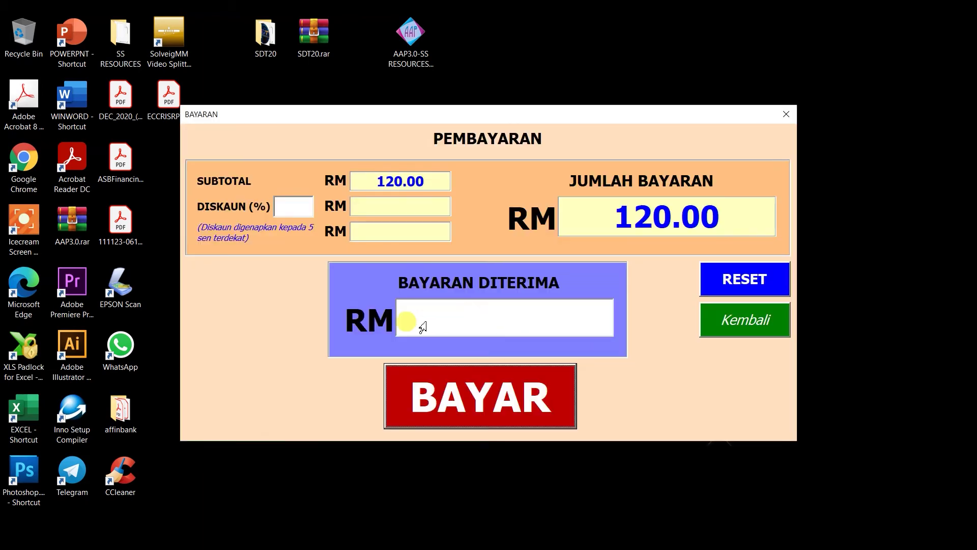
Step: Record a received payment of RM 120 without a discount and complete the payment
left_click(283, 210)
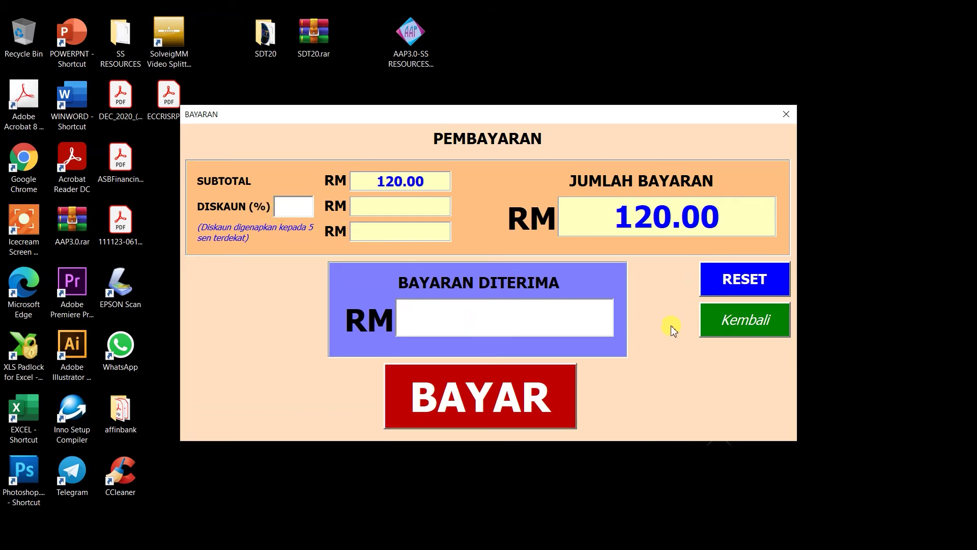
type("120")
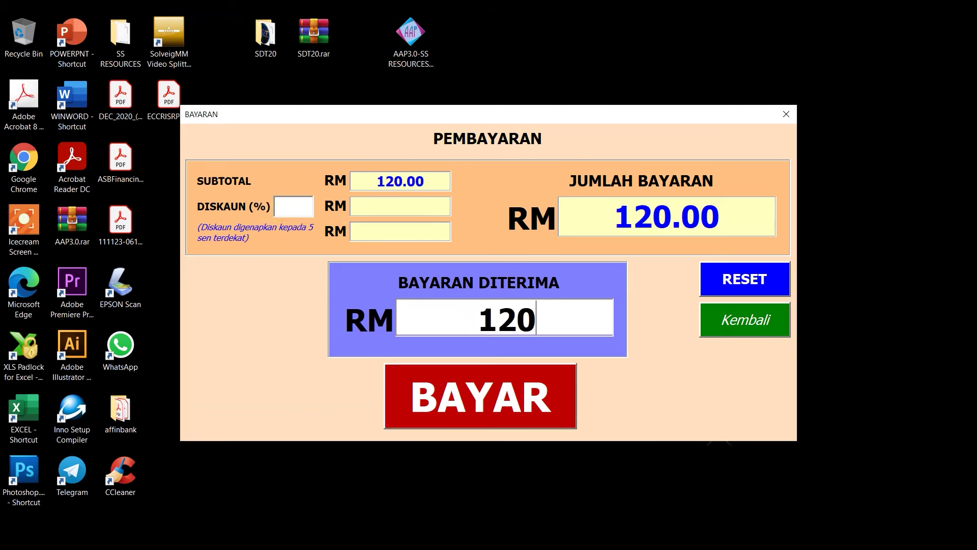
key("Return")
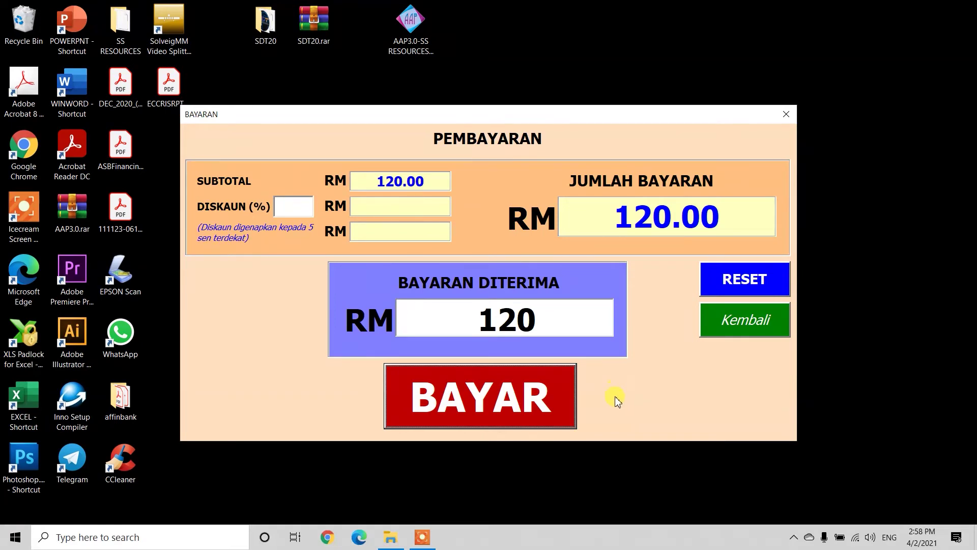
left_click(507, 405)
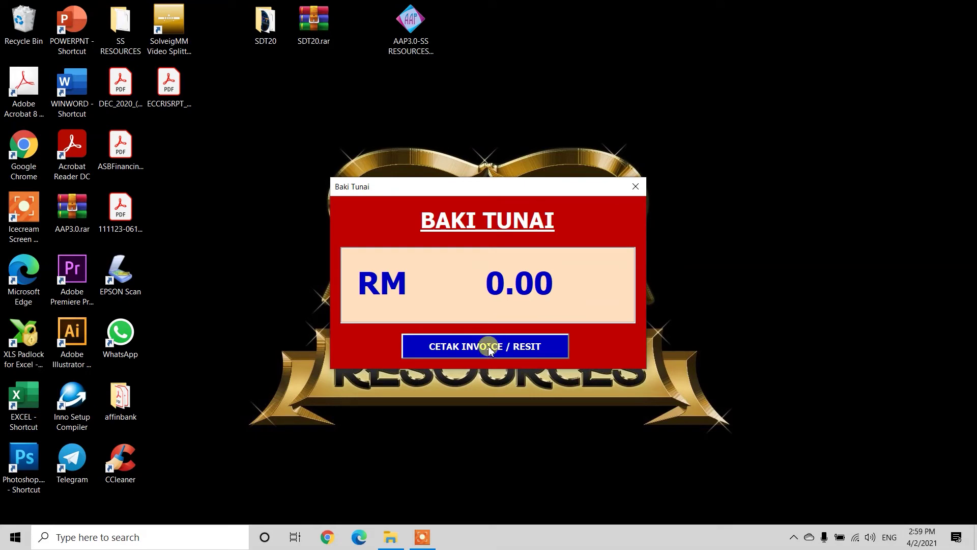
Step: Print the sale's invoice/receipt, view its print preview and close the preview
left_click(488, 346)
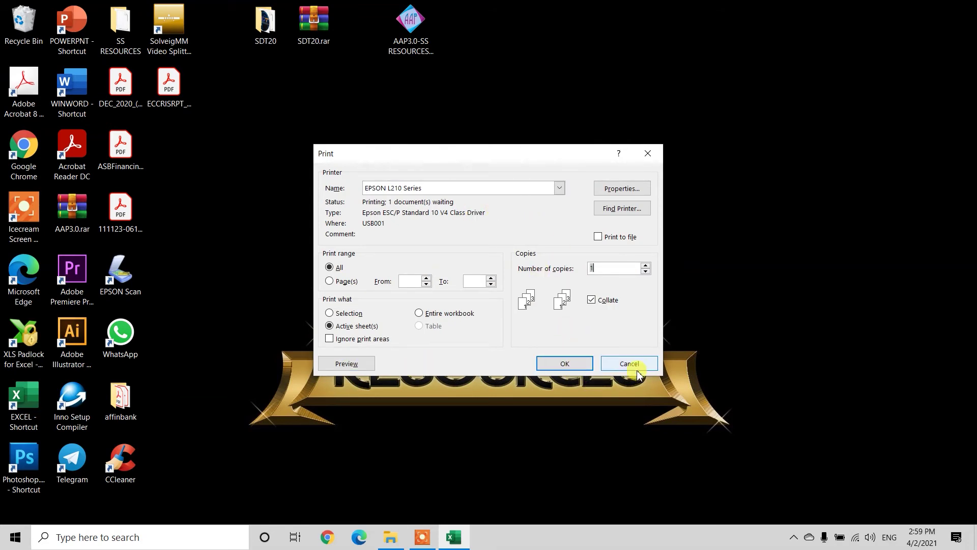
left_click(565, 363)
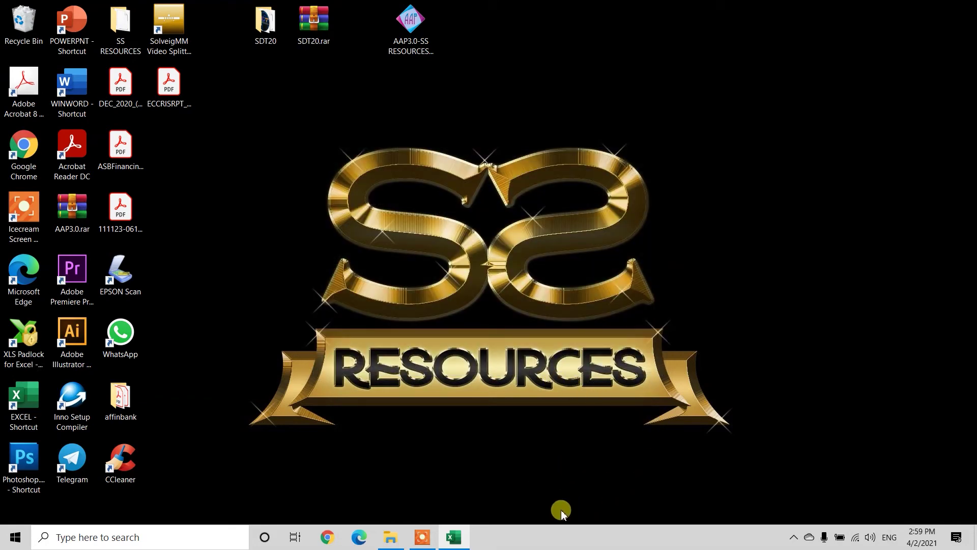
left_click(462, 542)
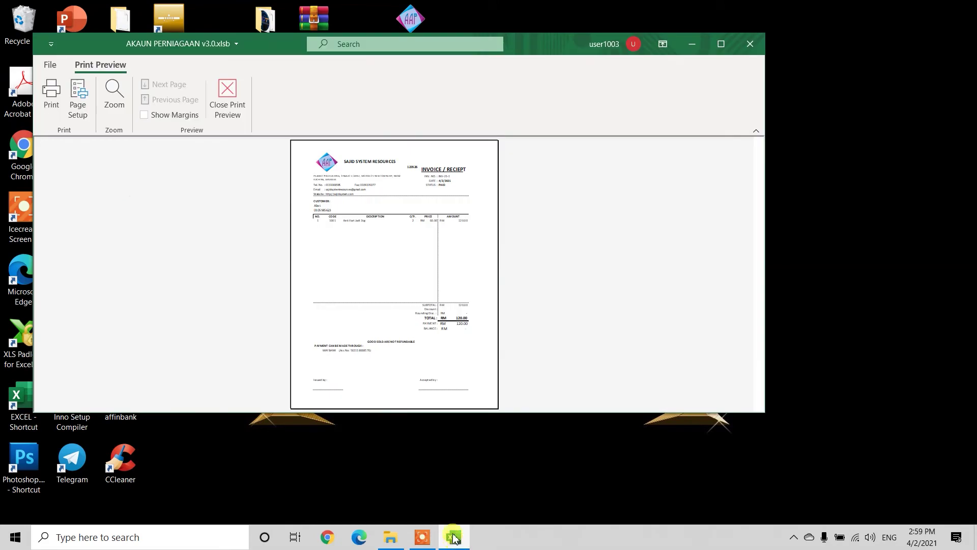
left_click(227, 98)
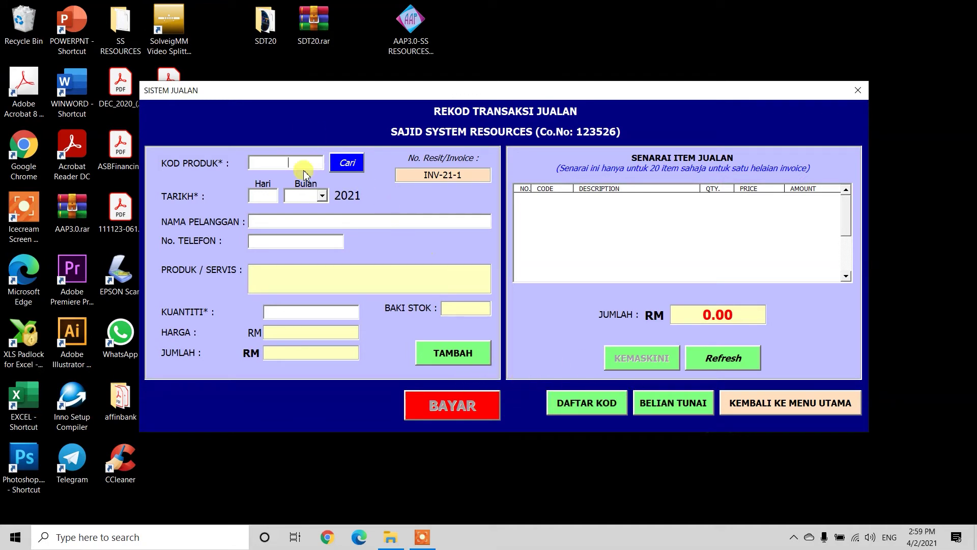
Step: In File Explorer, open INV-21-1_Feb.pdf from the AAP3.0-Invoice folder on Local Disk (C:)
left_click(389, 537)
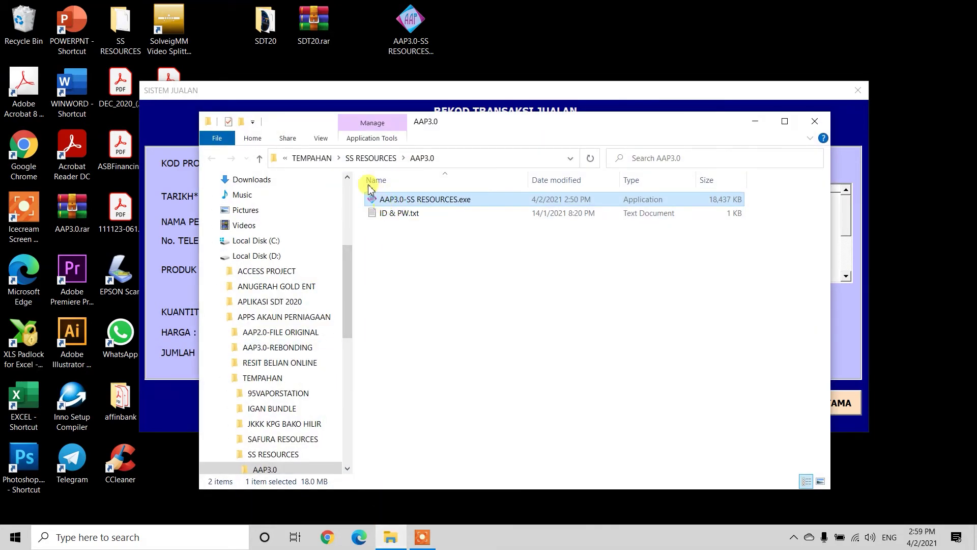
left_click(248, 244)
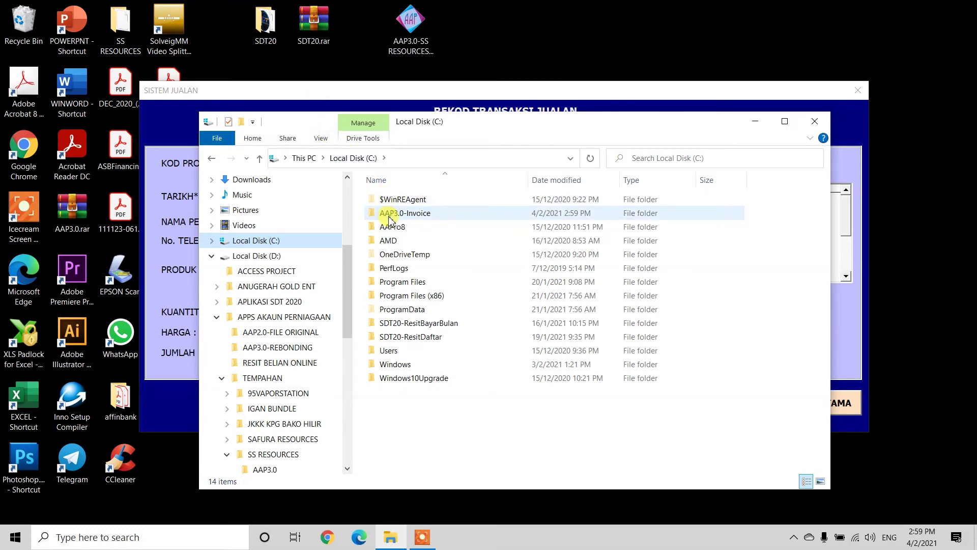
double_click(421, 214)
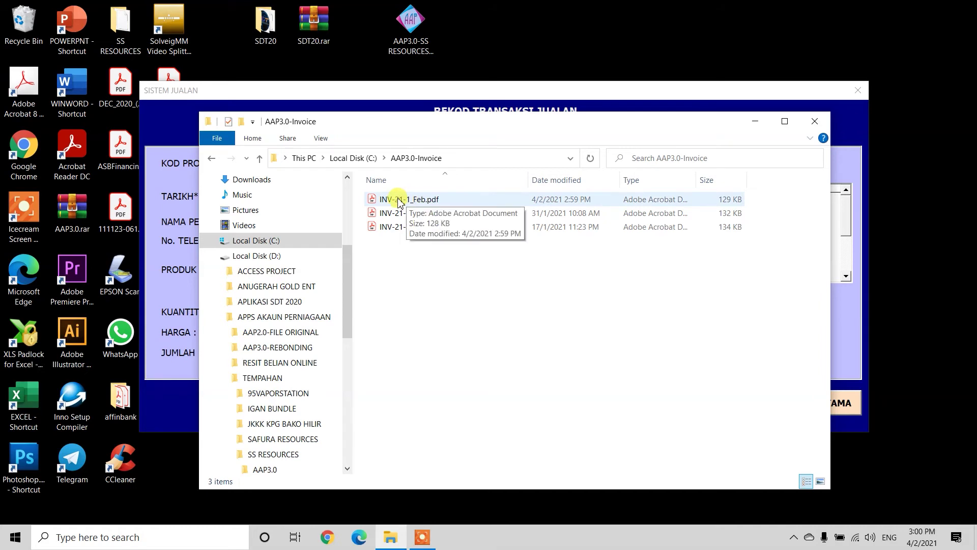
left_click(379, 200)
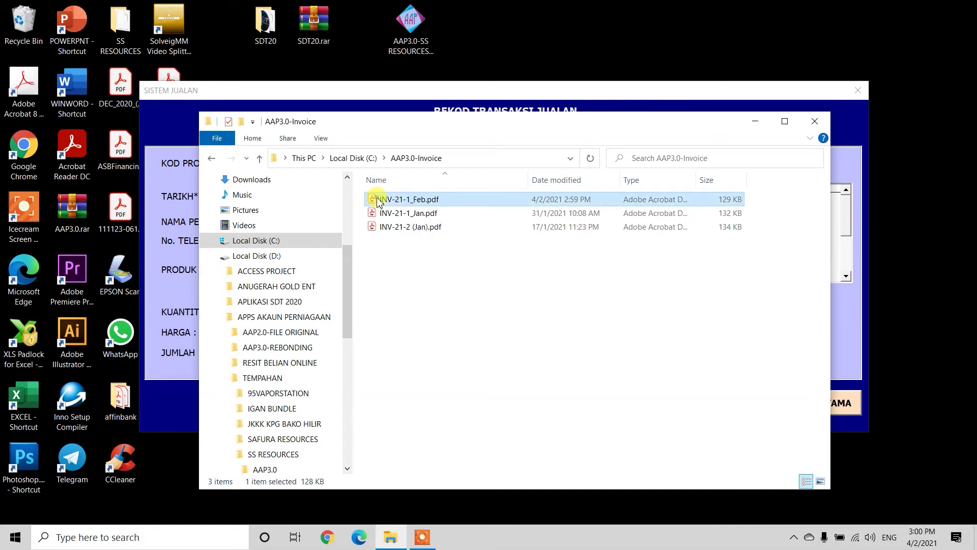
left_click(408, 201)
left_click(420, 200)
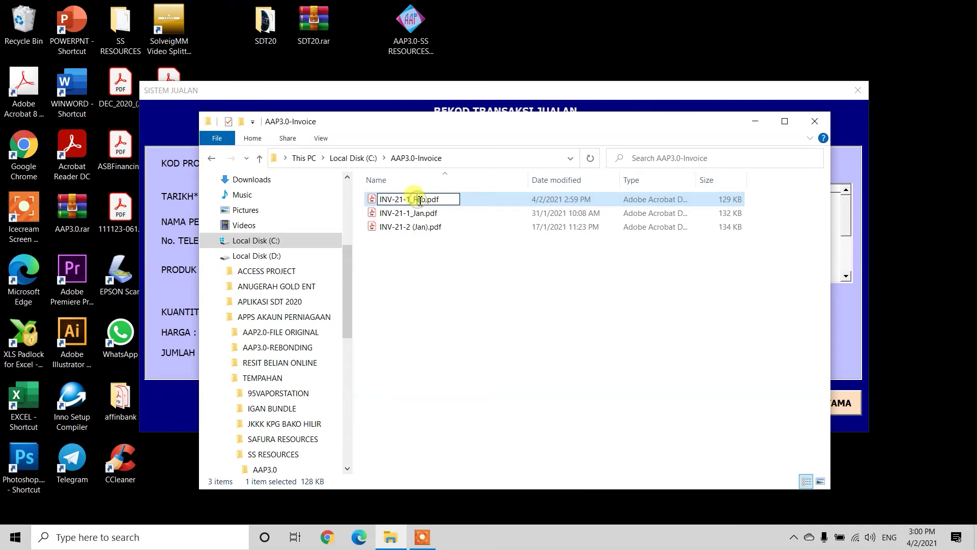
left_click(398, 213)
double_click(392, 200)
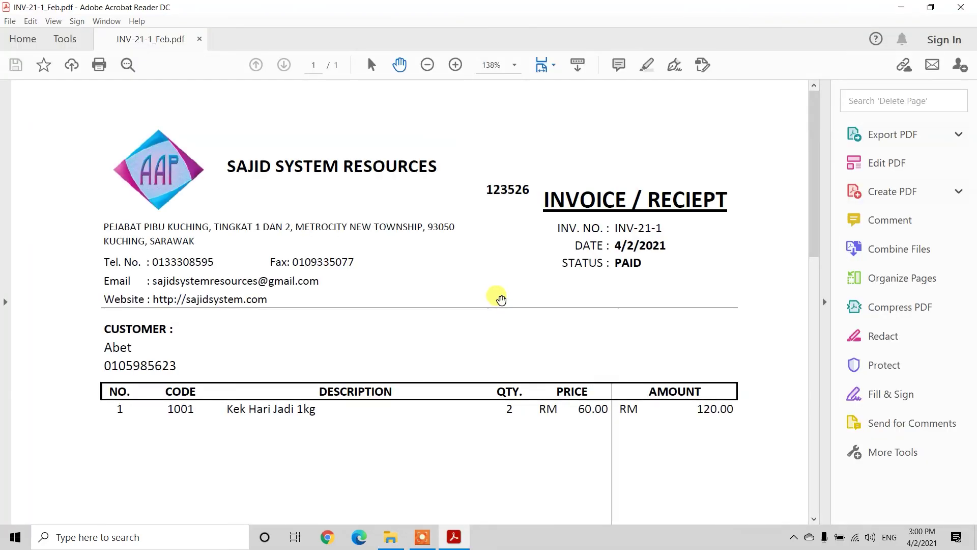
Step: Examine the saved PDF invoice's date, payment status, customer details, item line and totals
scroll(333, 321, "down", 1)
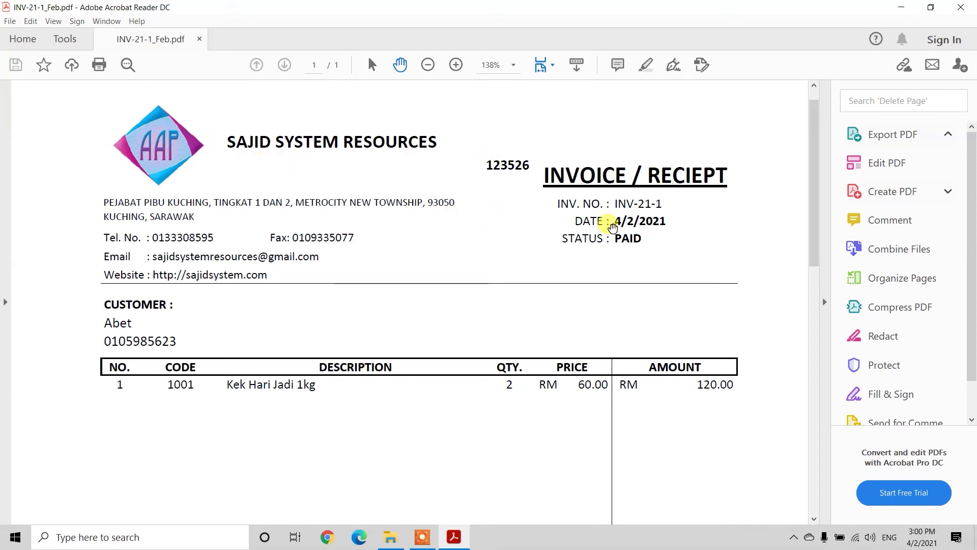
scroll(524, 312, "down", 4)
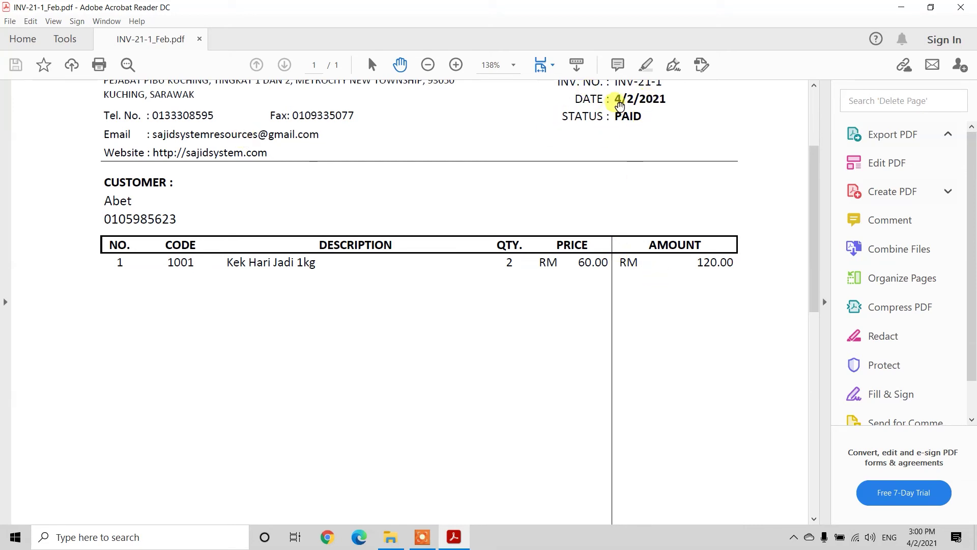
scroll(340, 360, "down", 1)
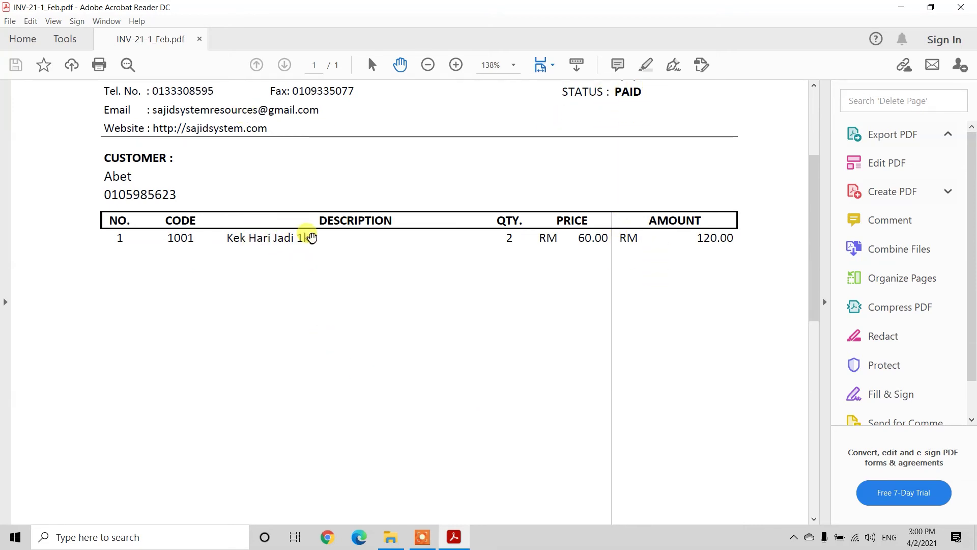
scroll(687, 290, "down", 4)
scroll(684, 296, "down", 15)
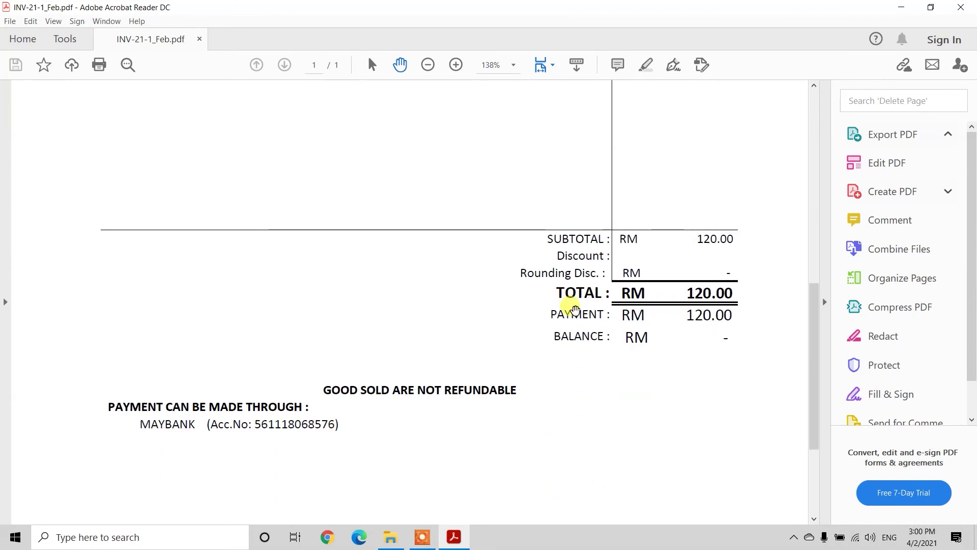
scroll(512, 327, "up", 20)
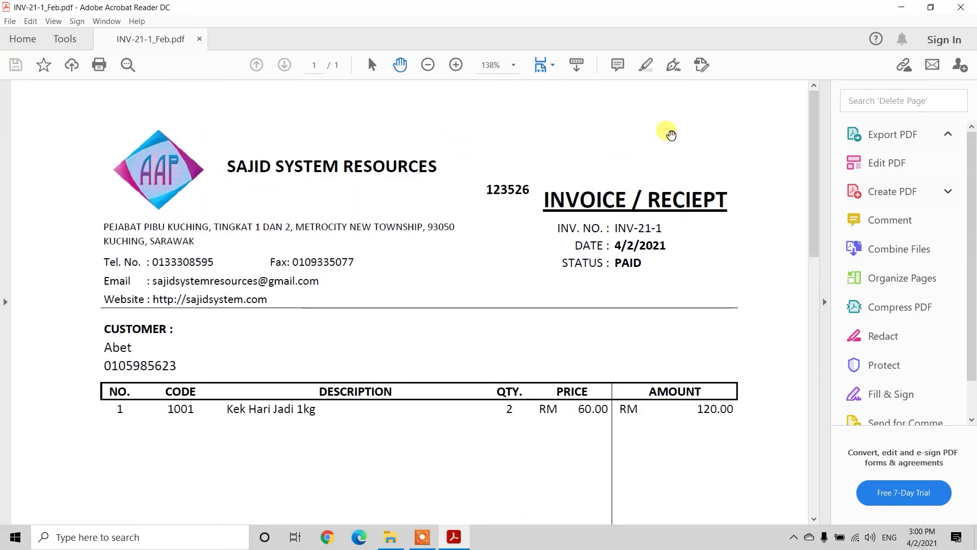
Step: Close the PDF invoice, minimize the invoice folder window and return from the sales transaction form to the main menu
left_click(953, 11)
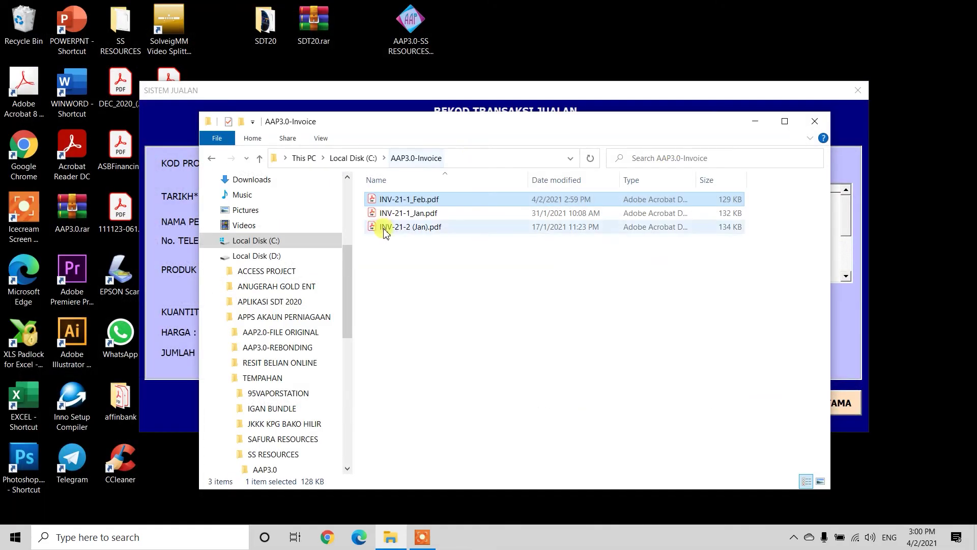
left_click(756, 123)
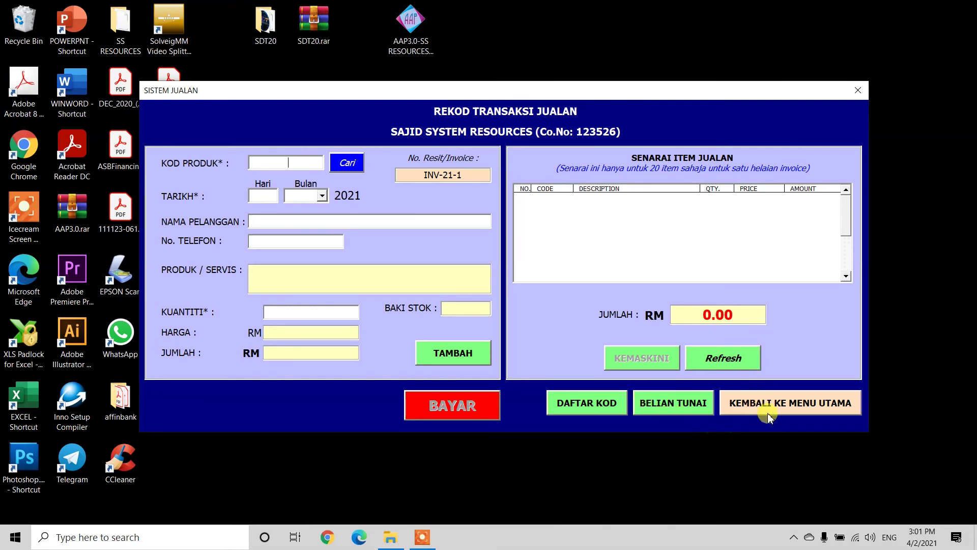
left_click(787, 411)
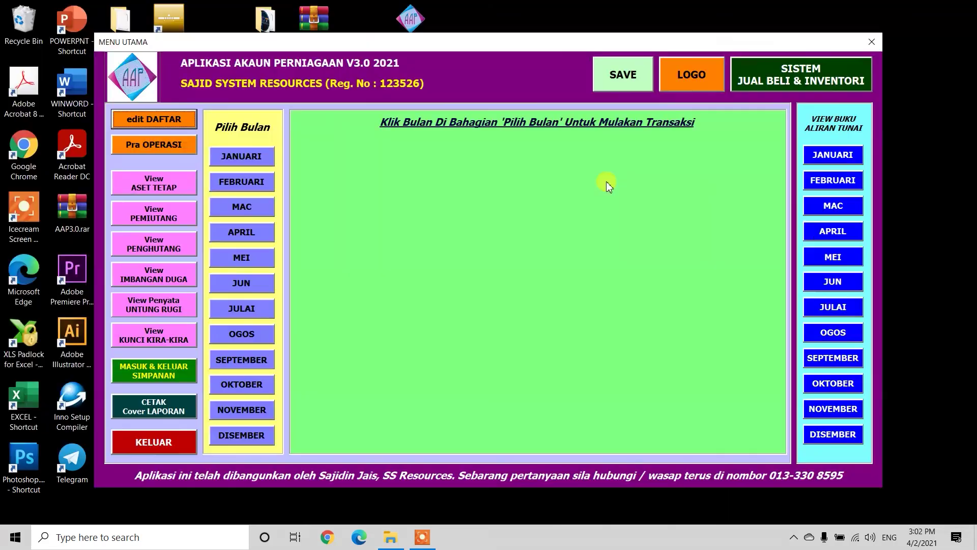
Step: View the cash flow books for Januari and Februari, returning to the main menu after each
left_click(832, 154)
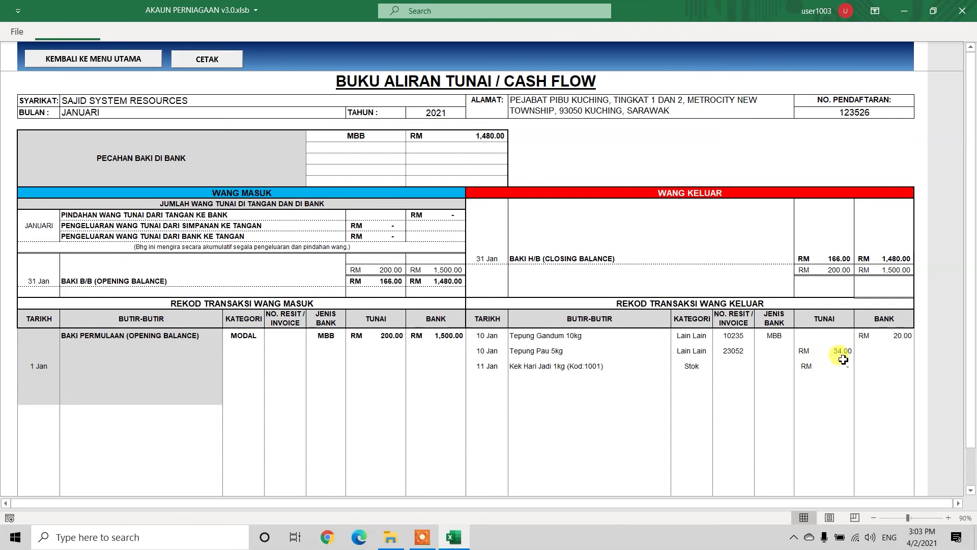
left_click(88, 60)
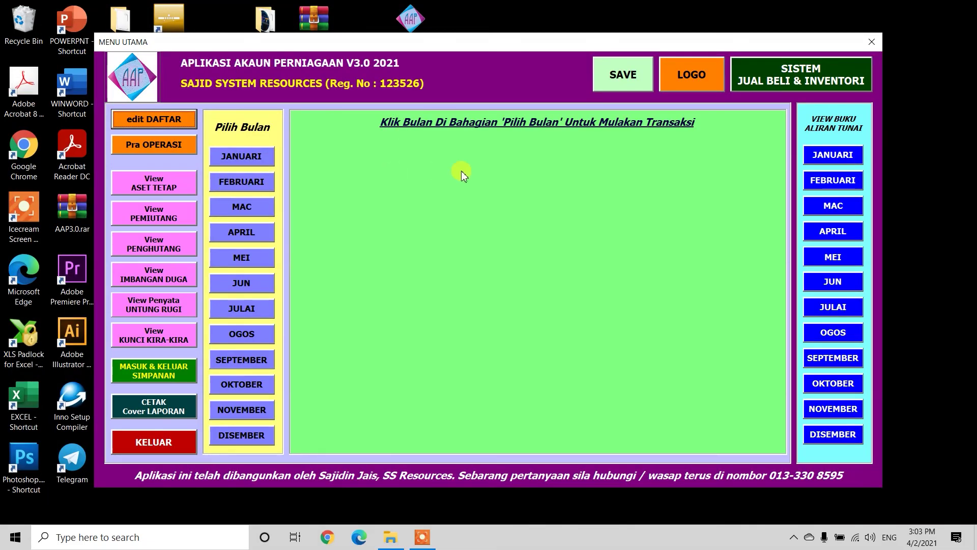
left_click(829, 182)
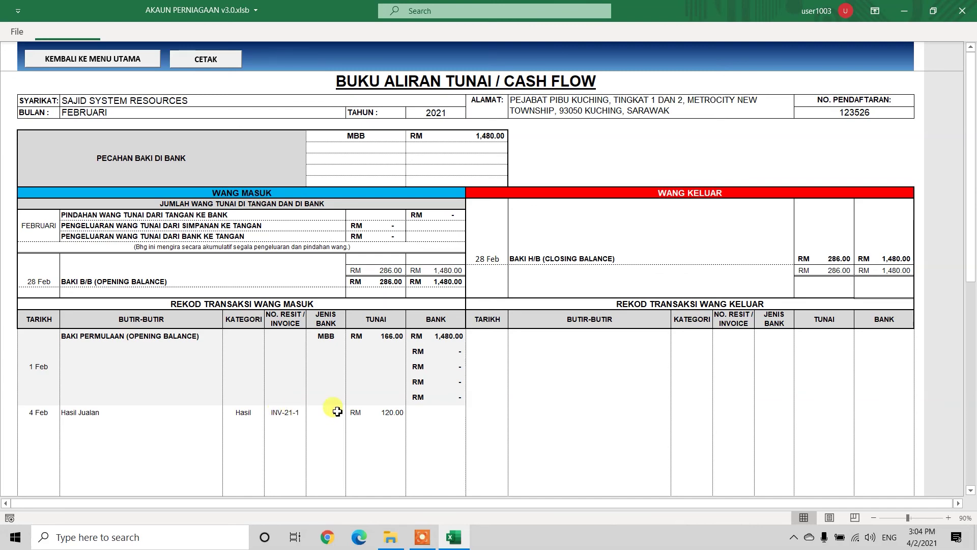
left_click(94, 63)
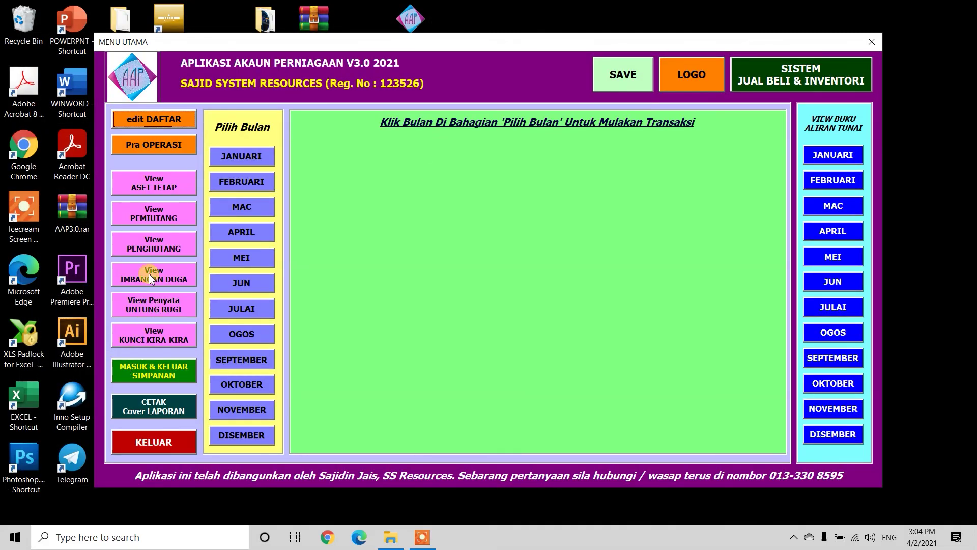
Step: Review the profit and loss statement (Untung Rugi) from sales down to net profit, and return to the main menu
left_click(144, 307)
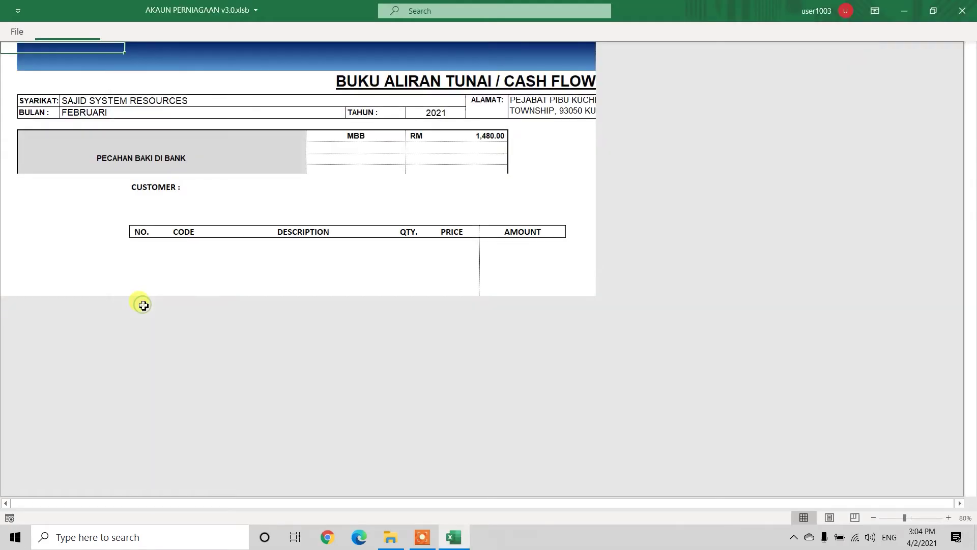
scroll(434, 168, "down", 6)
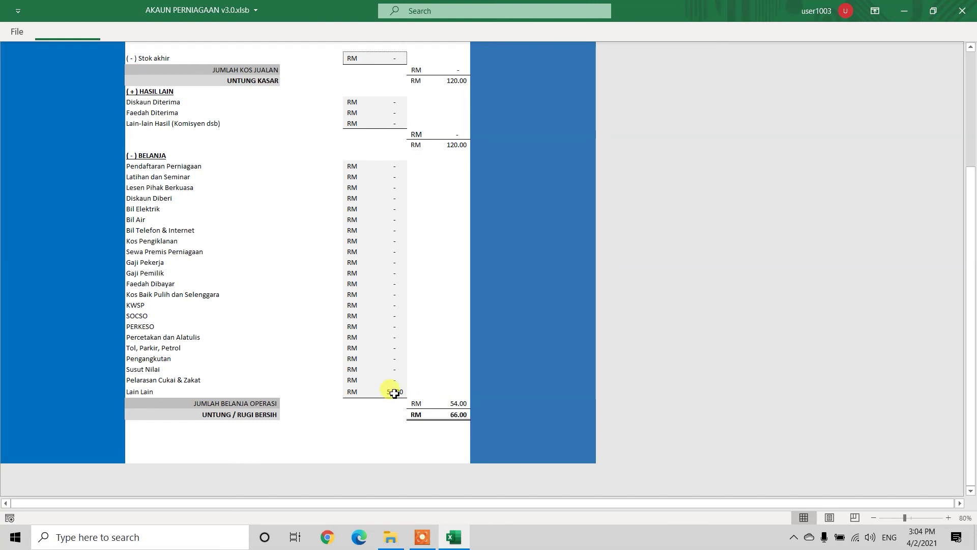
scroll(416, 387, "up", 4)
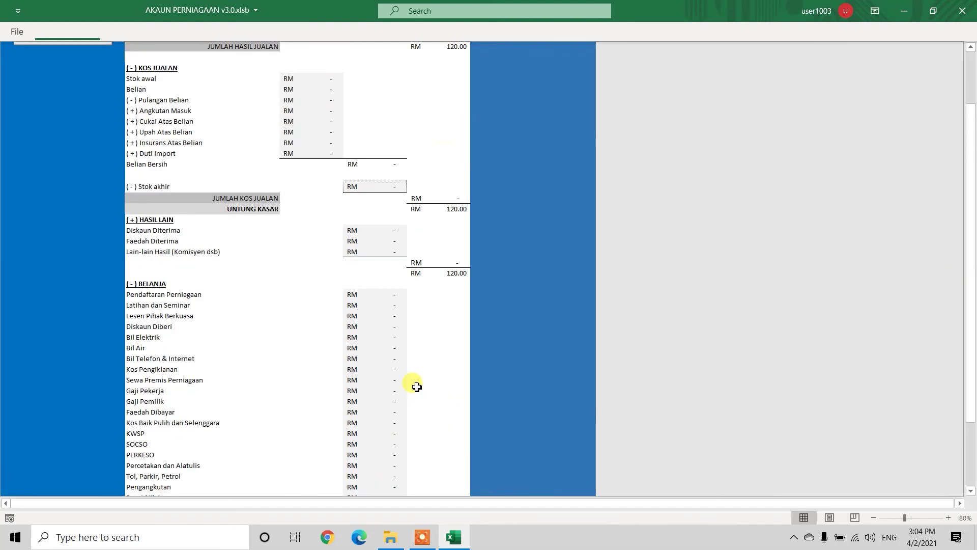
scroll(416, 387, "up", 2)
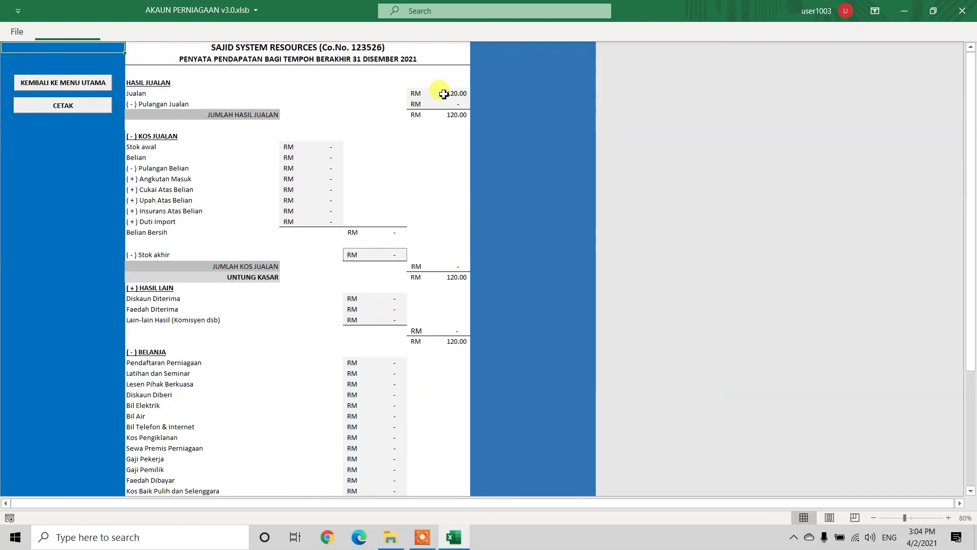
left_click(76, 82)
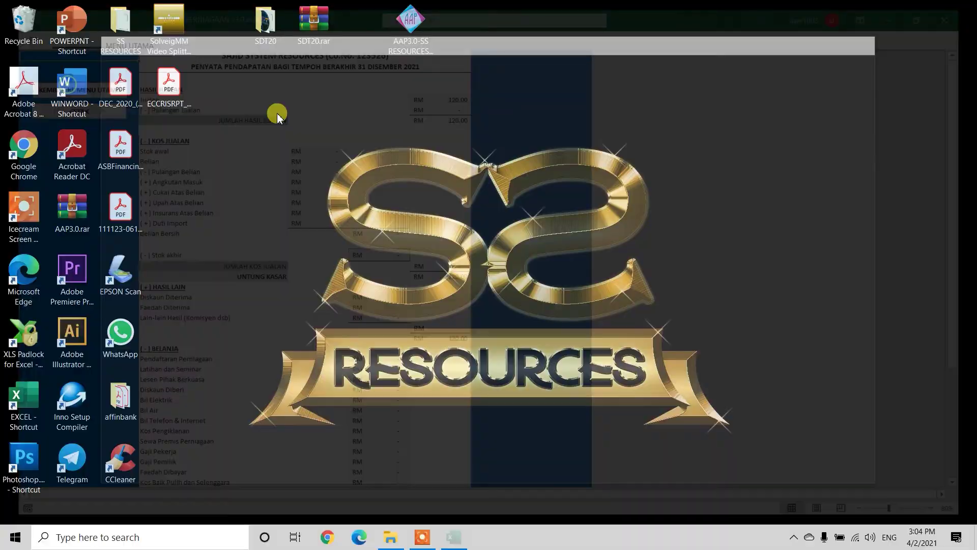
Step: Review the balance sheet (Kunci Kira-Kira) and the trial balance (Imbangan Duga) down to its debit and credit totals
left_click(145, 341)
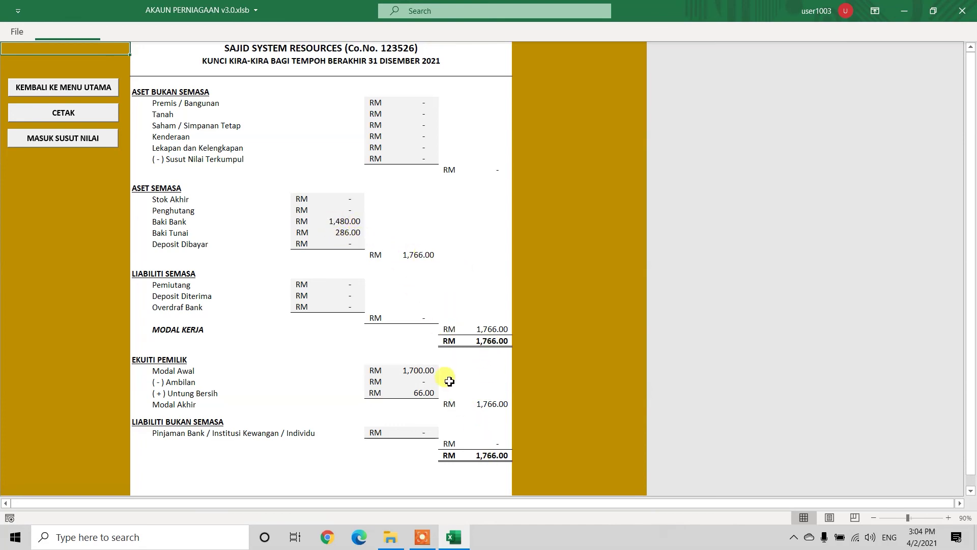
left_click(72, 90)
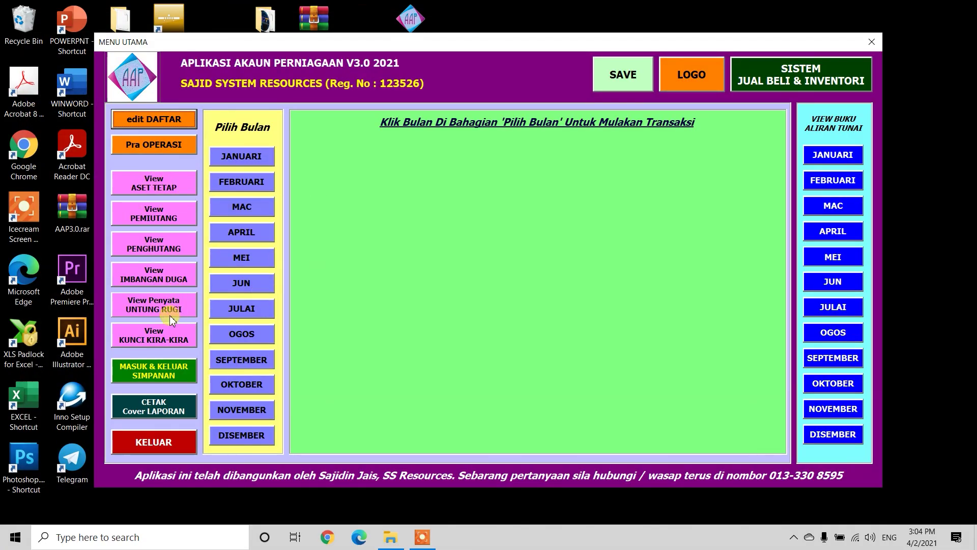
left_click(155, 276)
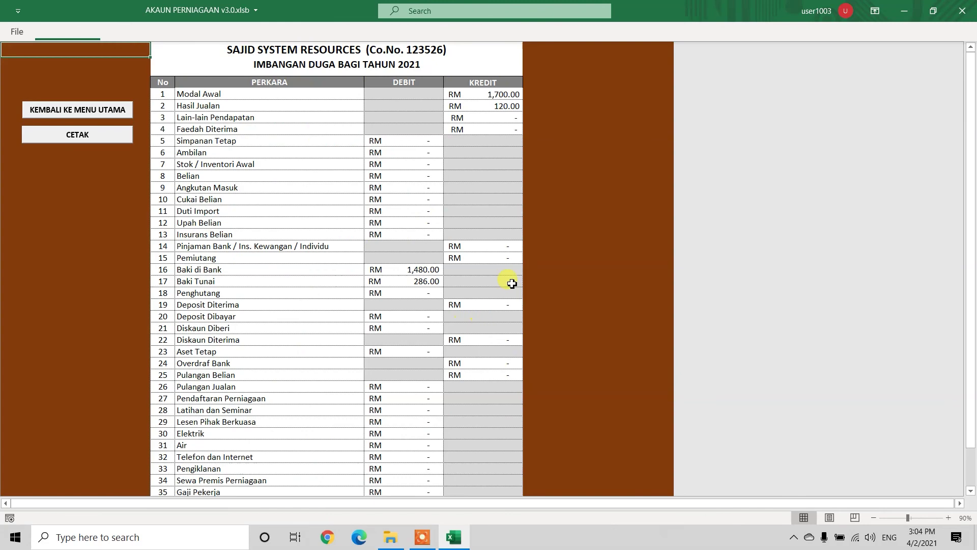
scroll(511, 284, "down", 7)
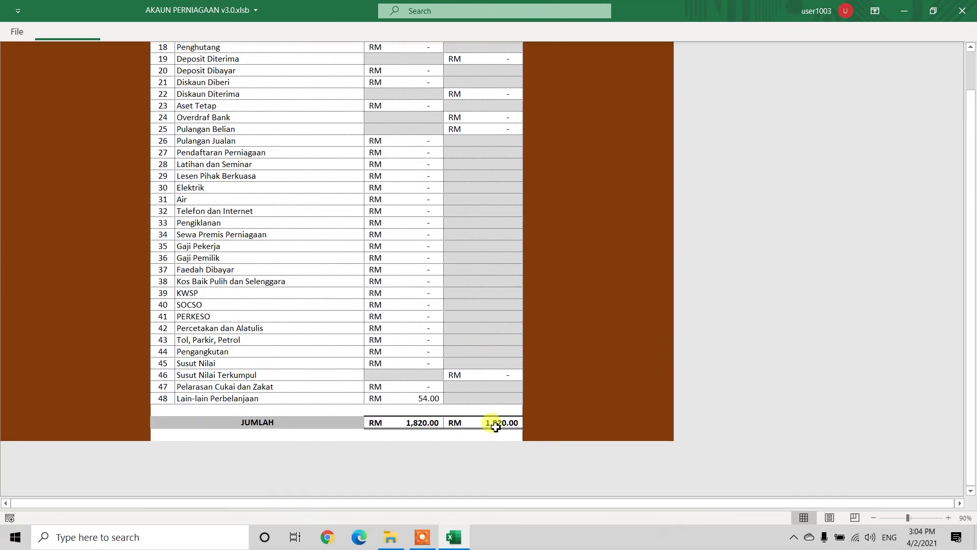
scroll(253, 319, "up", 4)
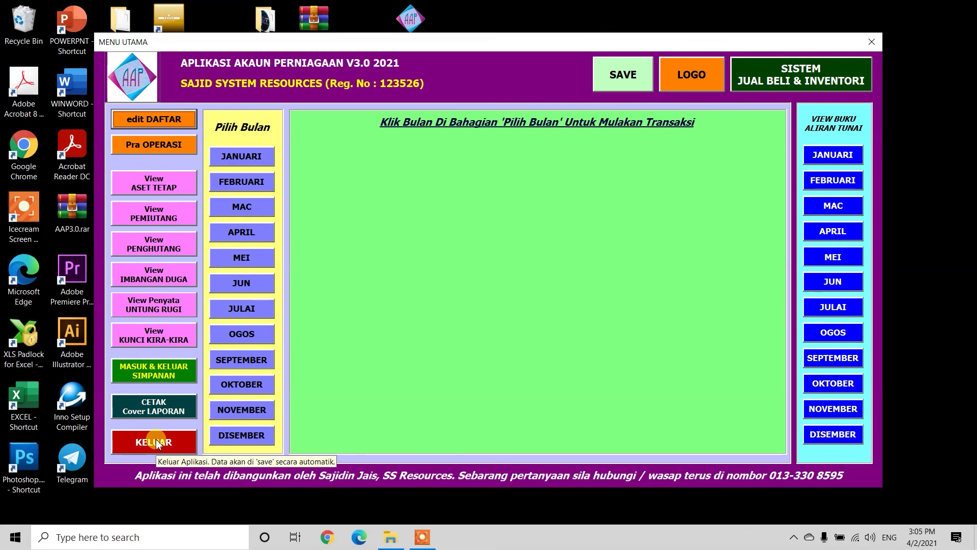
Step: Exit the accounting application, saving the data over Akaun Tahun 2021.xlsc in the SS RESOURCES folder on the Desktop
left_click(157, 443)
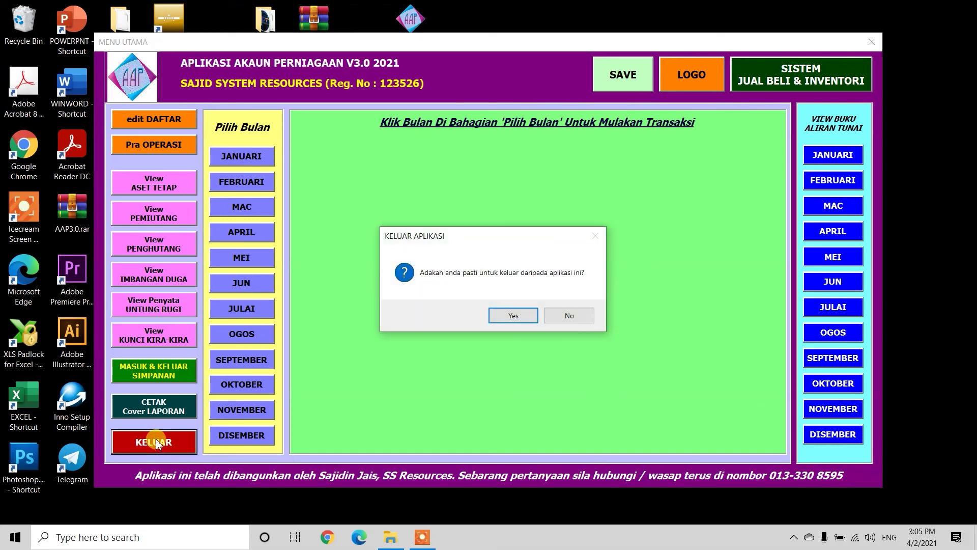
left_click(524, 316)
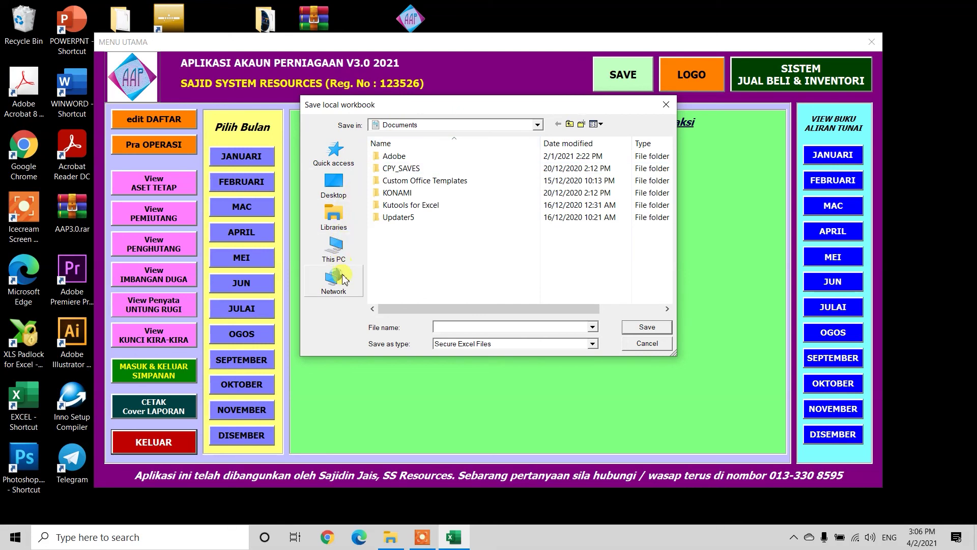
left_click(334, 194)
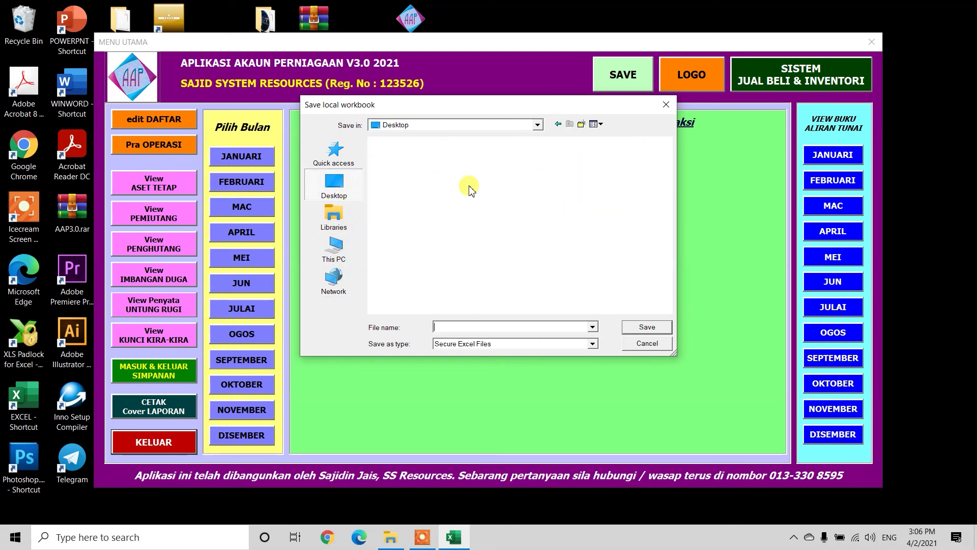
left_click(539, 263)
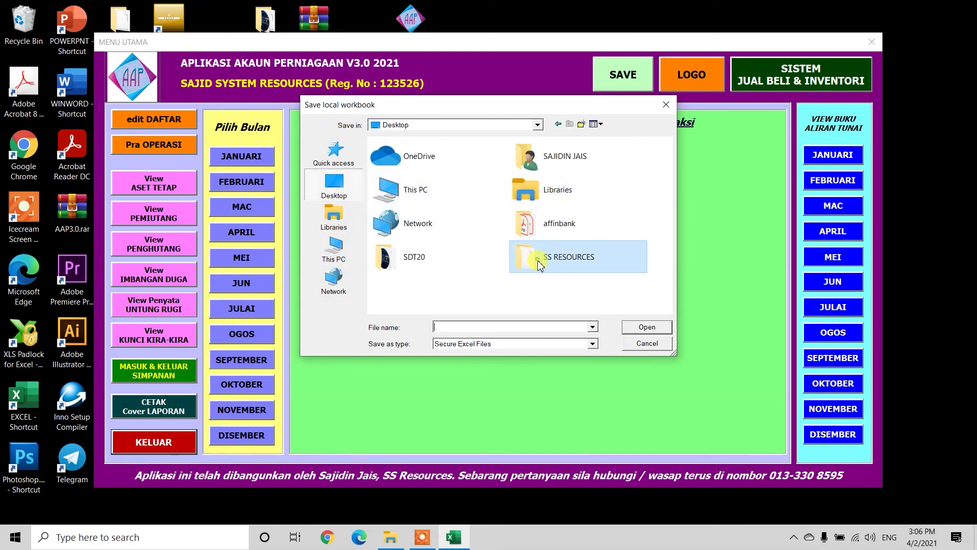
double_click(561, 265)
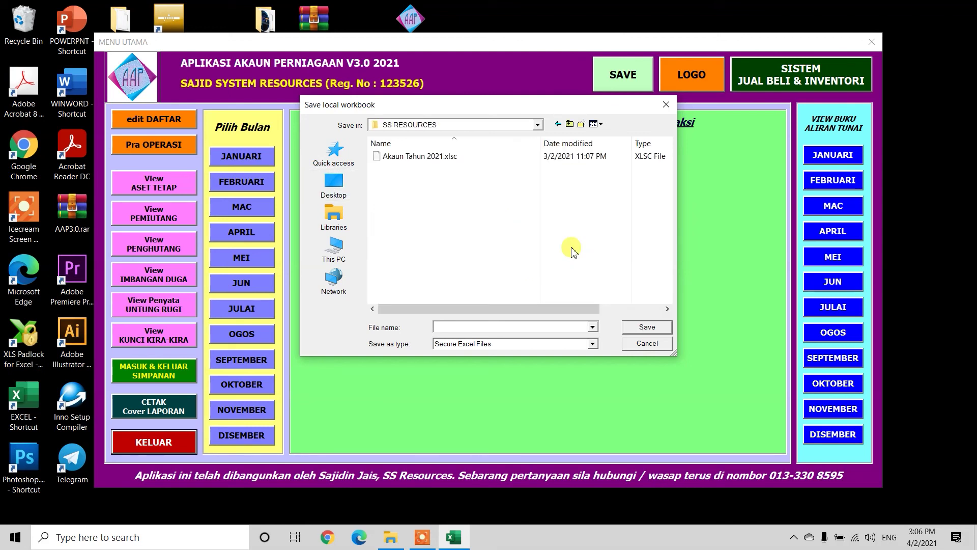
left_click(397, 156)
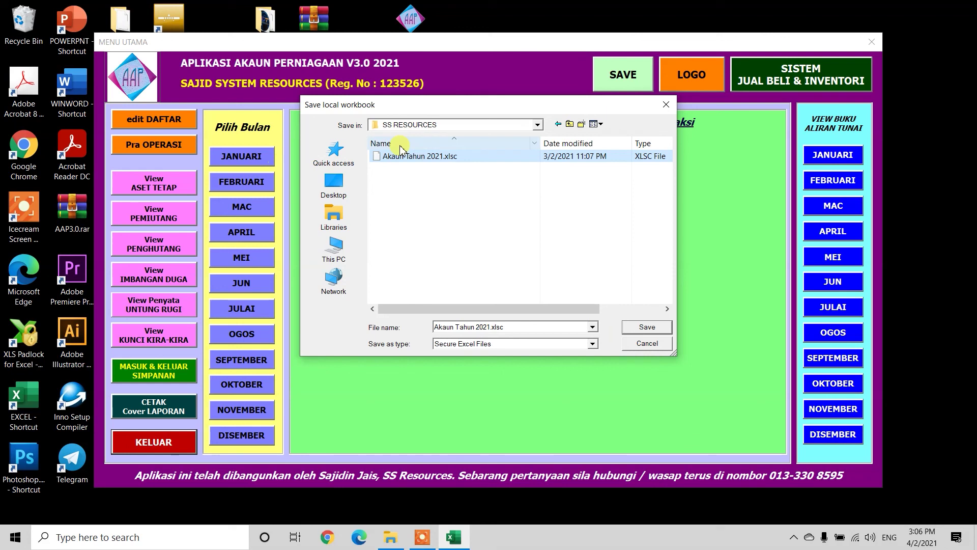
left_click(647, 328)
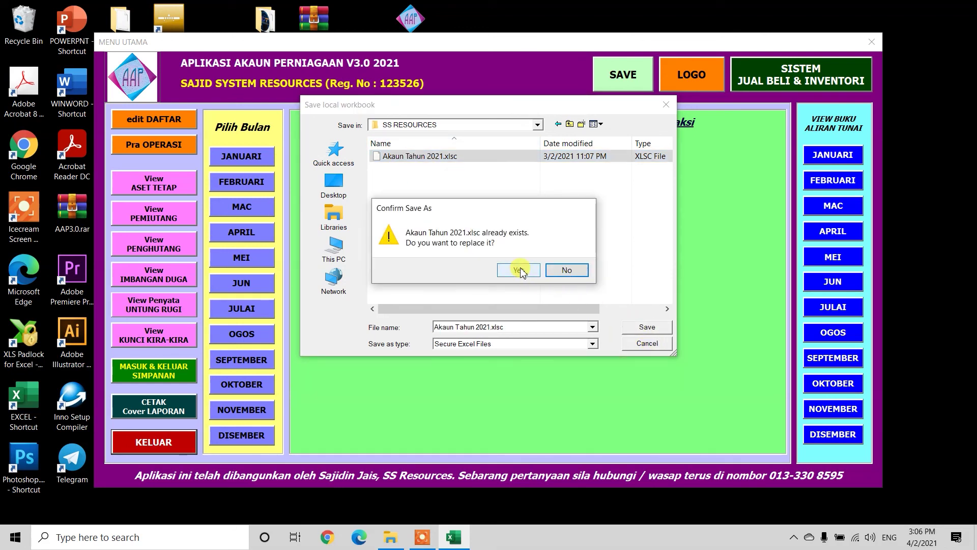
left_click(519, 270)
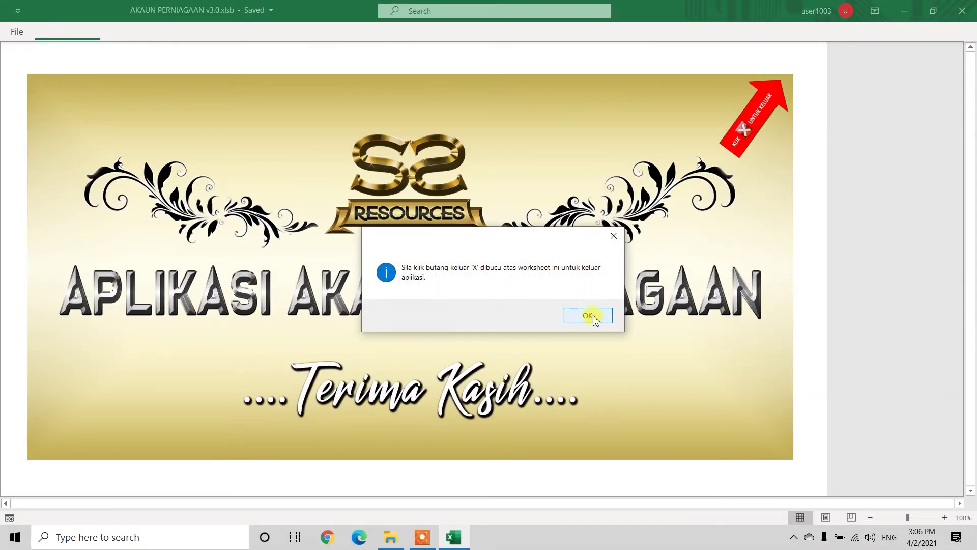
Step: Dismiss the exit notice and close the AKAUN PERNIAGAAN v3.0.xlsb workbook without saving changes to it
left_click(594, 318)
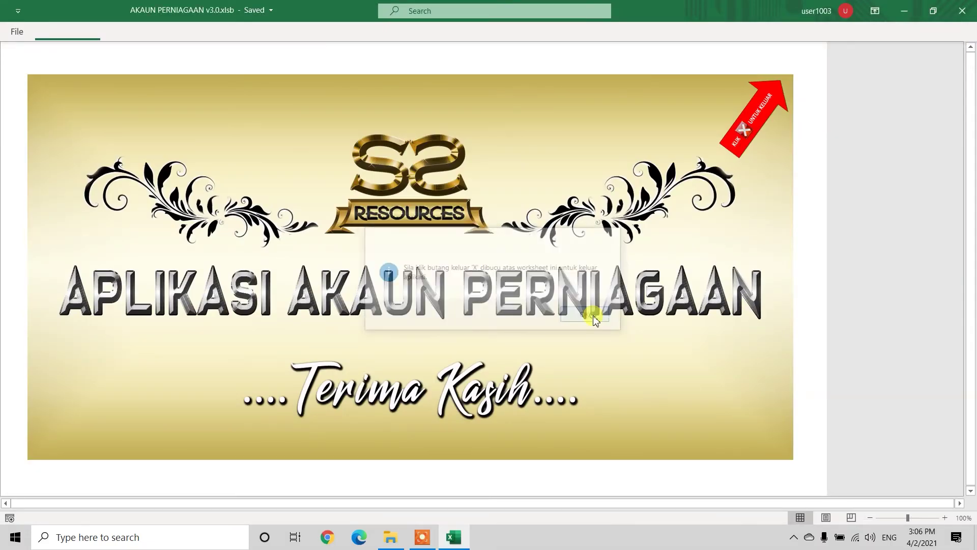
left_click(964, 14)
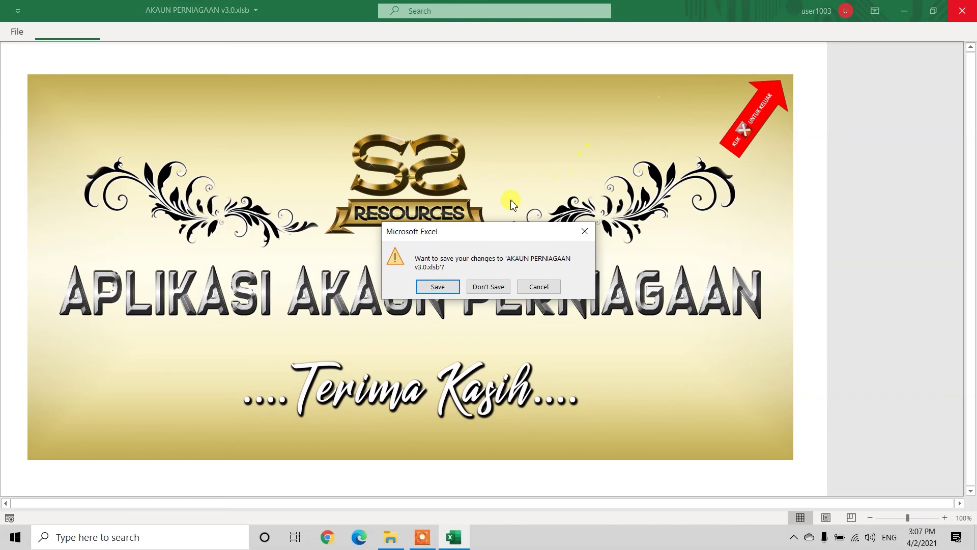
left_click(489, 288)
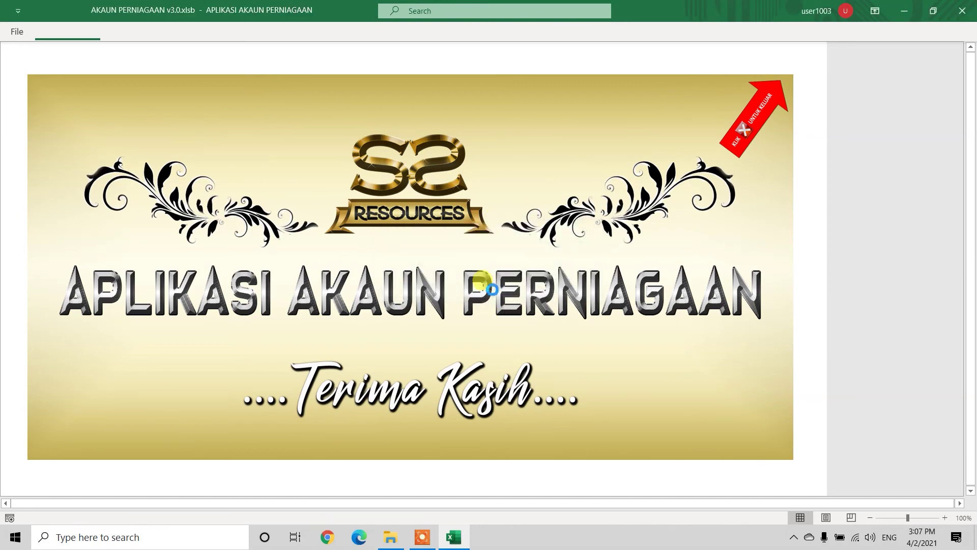